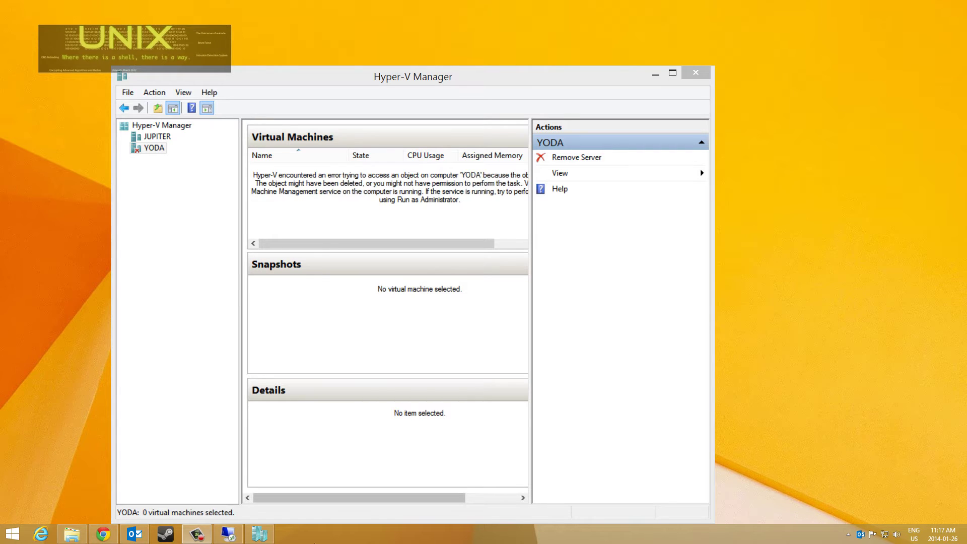
Switch to the yoda Remote Desktop session in full screen and restart Server Manager there.
mouse_move(229, 539)
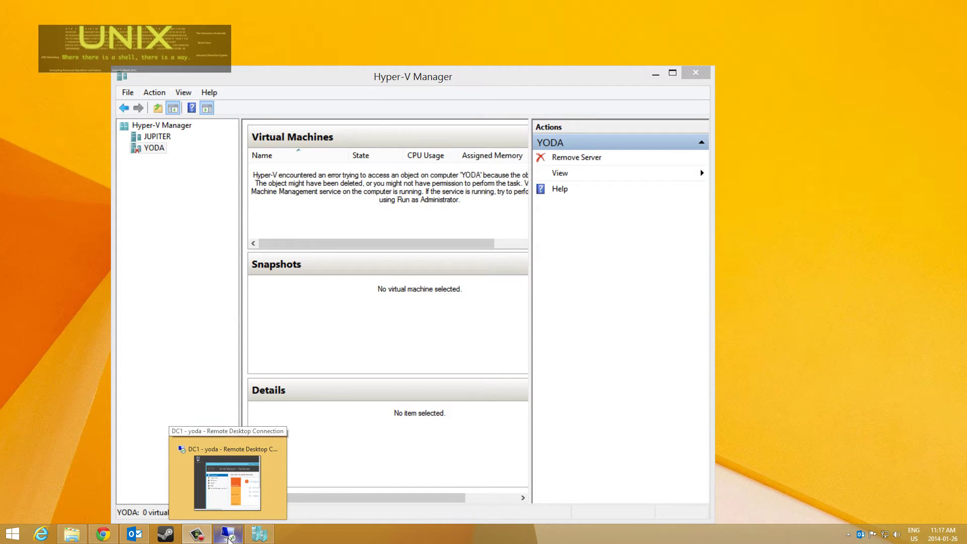
click(229, 537)
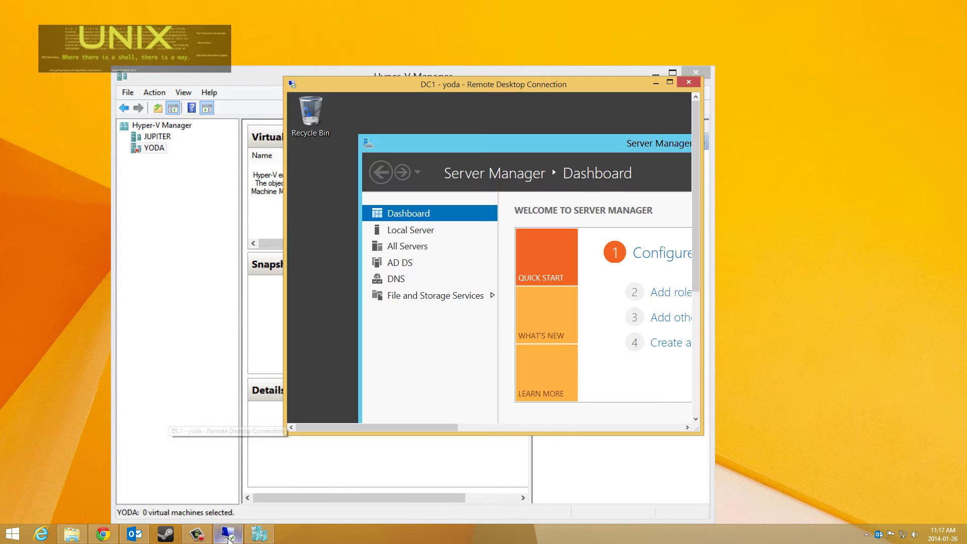
click(673, 87)
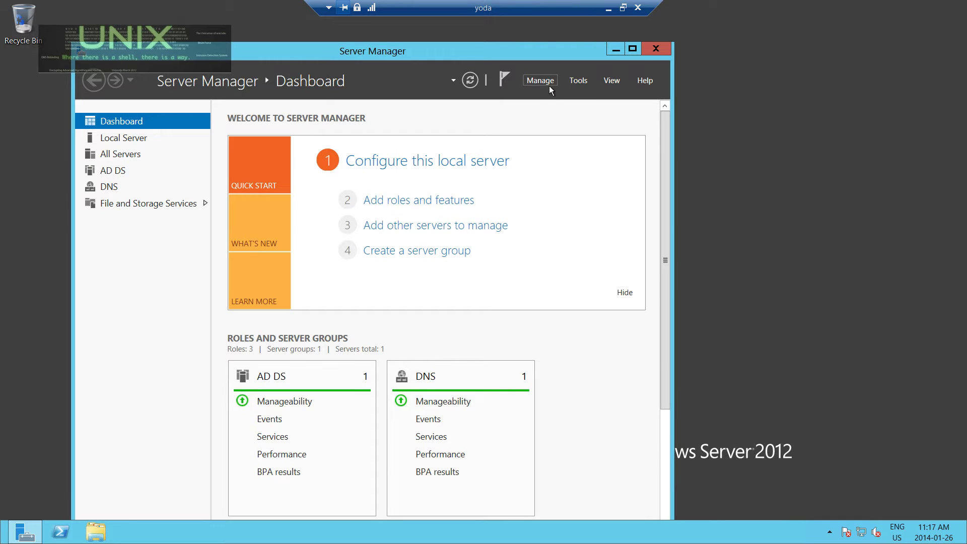
click(664, 51)
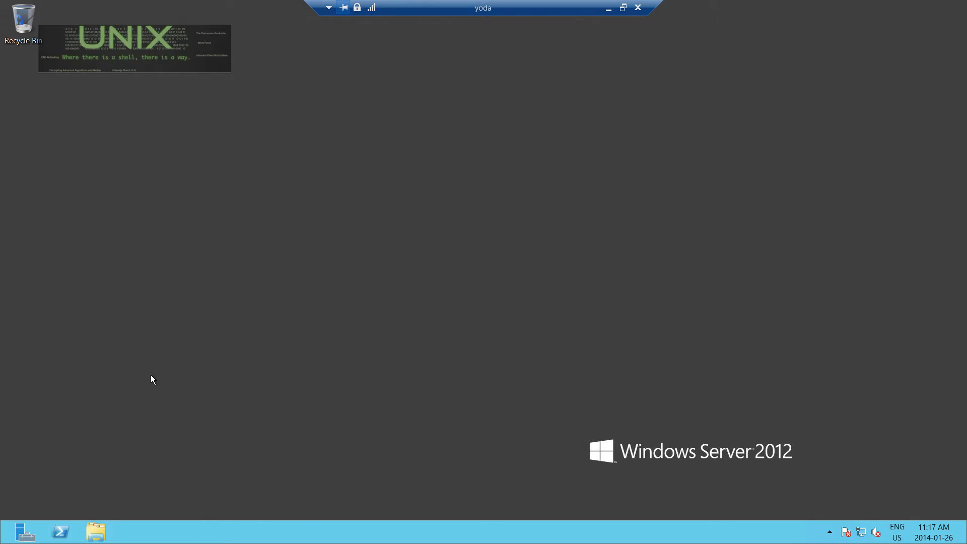
click(23, 539)
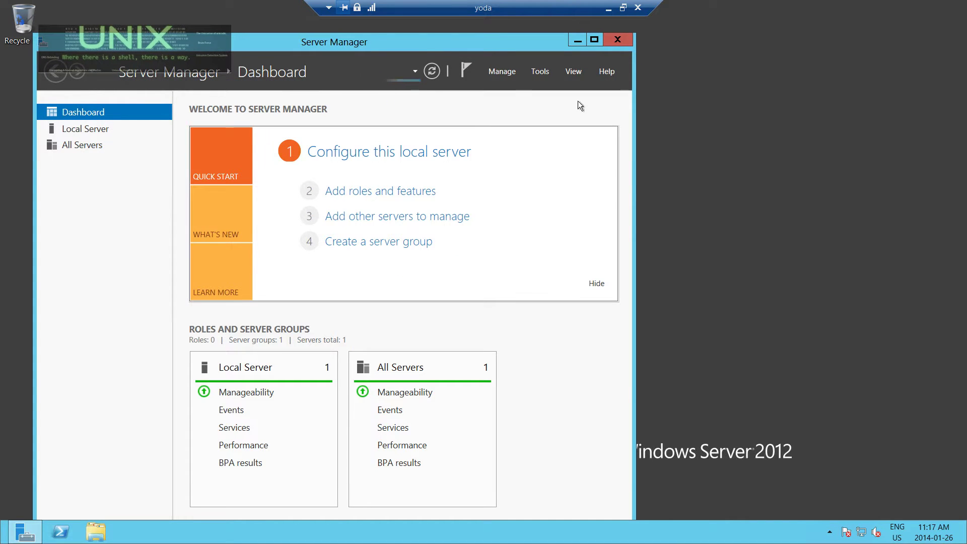
click(515, 80)
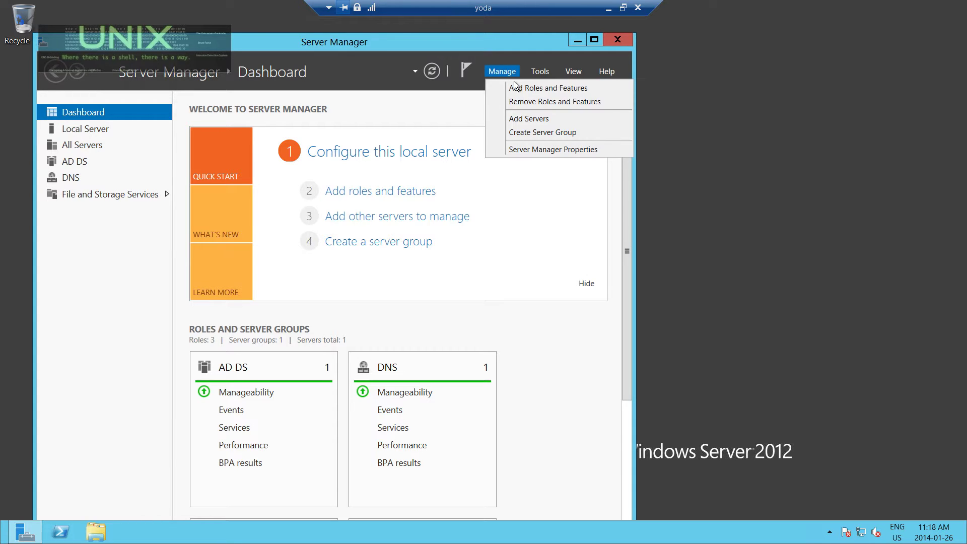
click(450, 119)
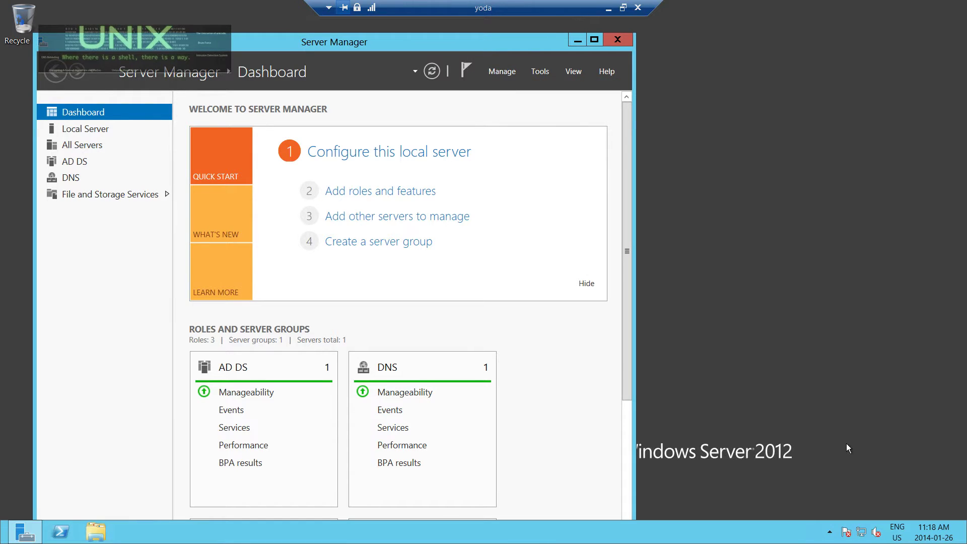
click(848, 535)
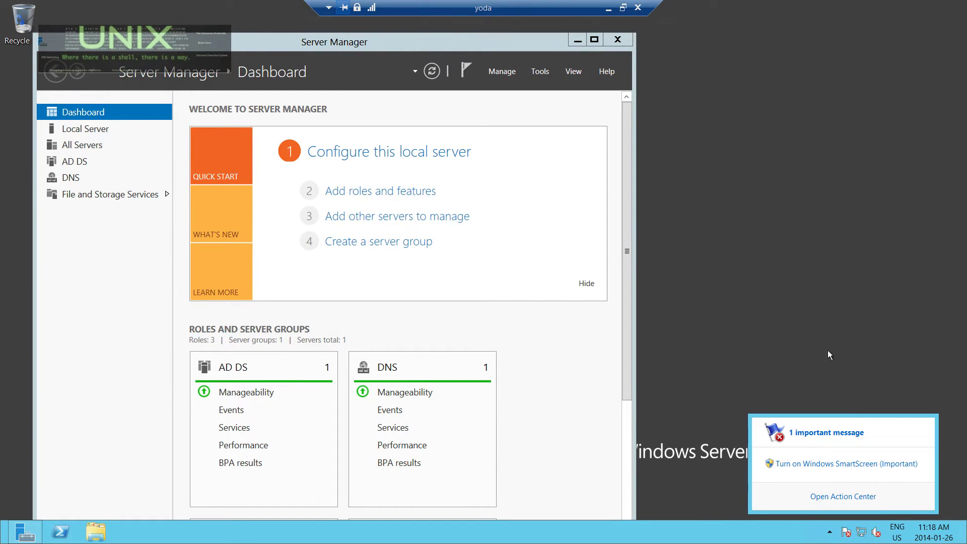
click(664, 267)
click(470, 77)
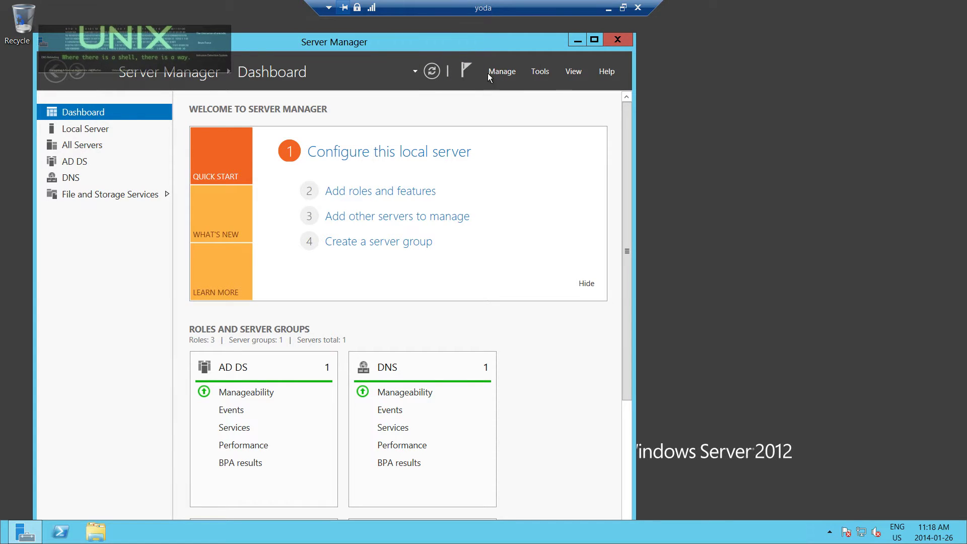
Start adding roles and features with a role-based or feature-based installation on the Yoda server from the server pool.
click(514, 78)
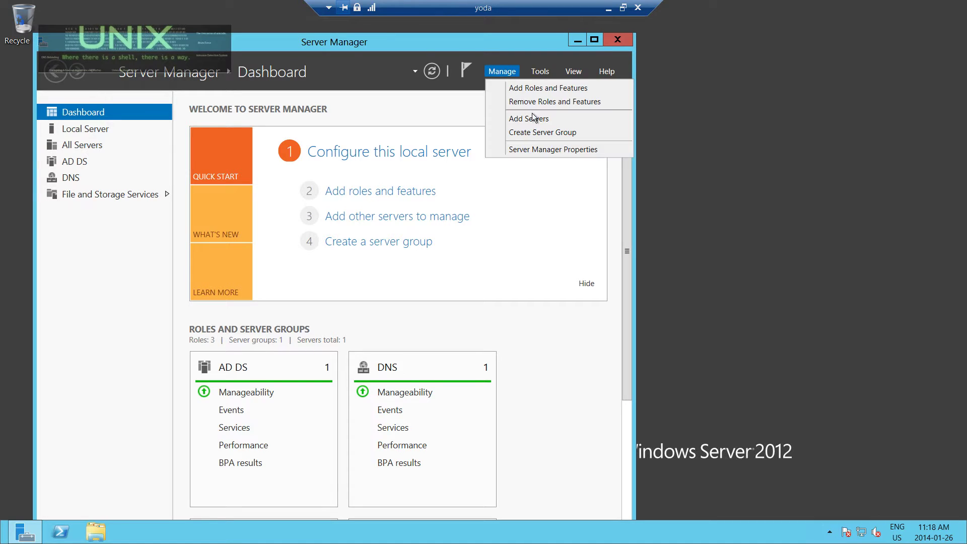
click(560, 94)
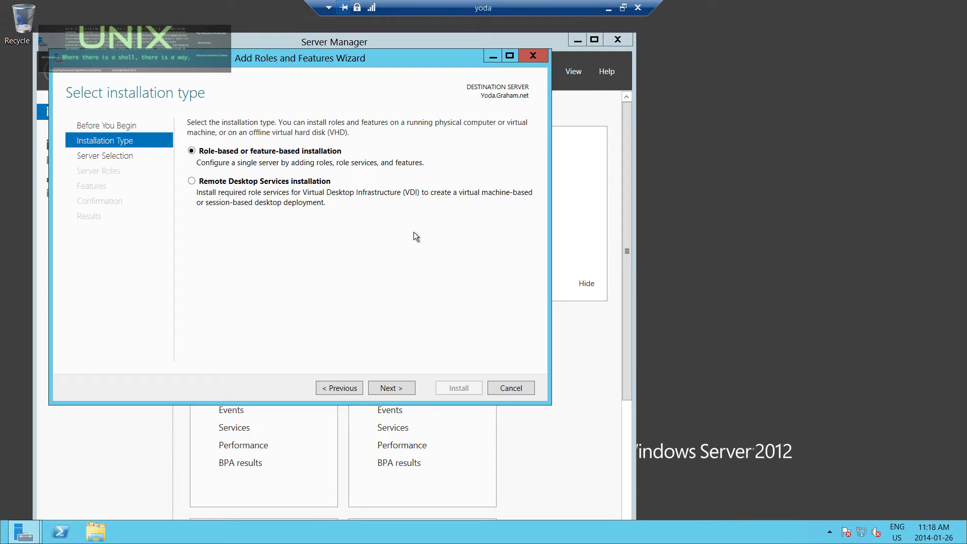
click(377, 393)
click(361, 387)
click(403, 391)
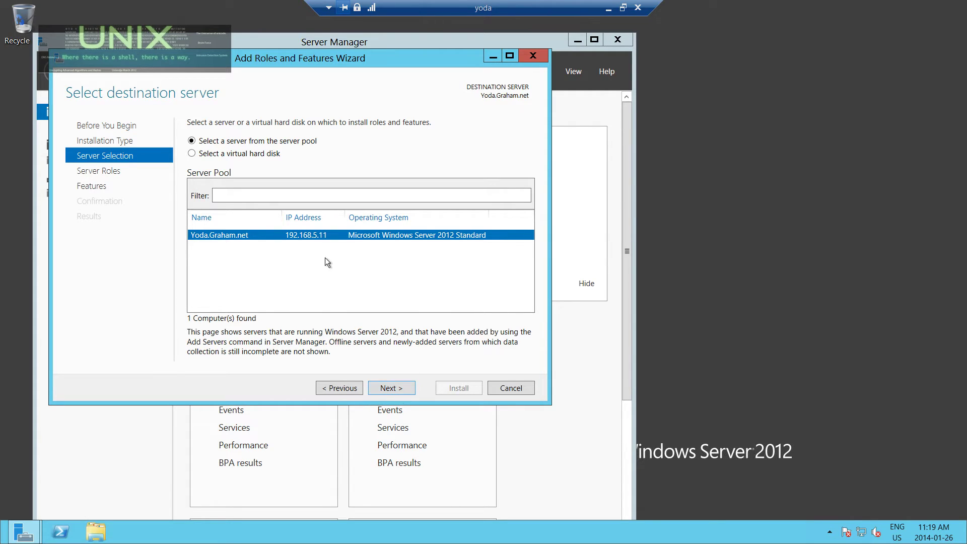
click(392, 392)
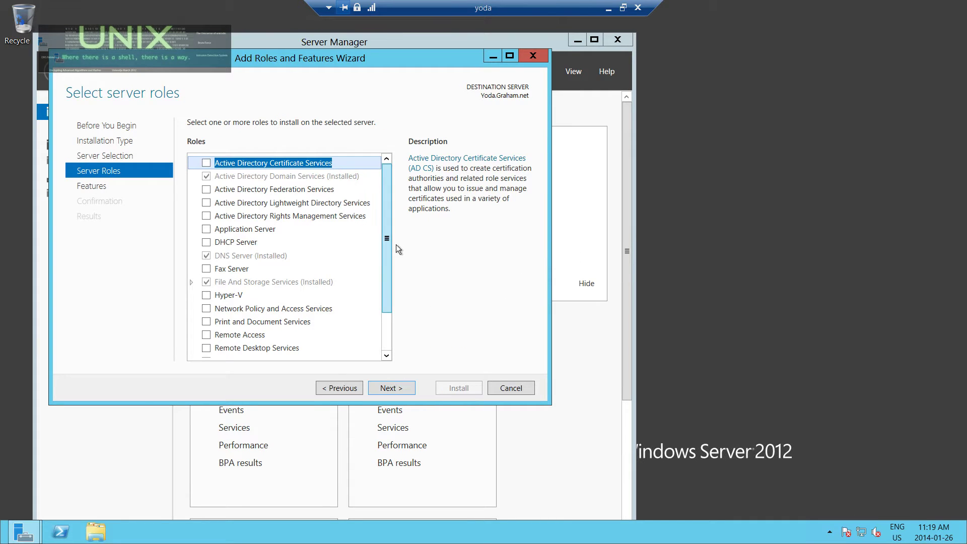
drag(388, 240, 389, 202)
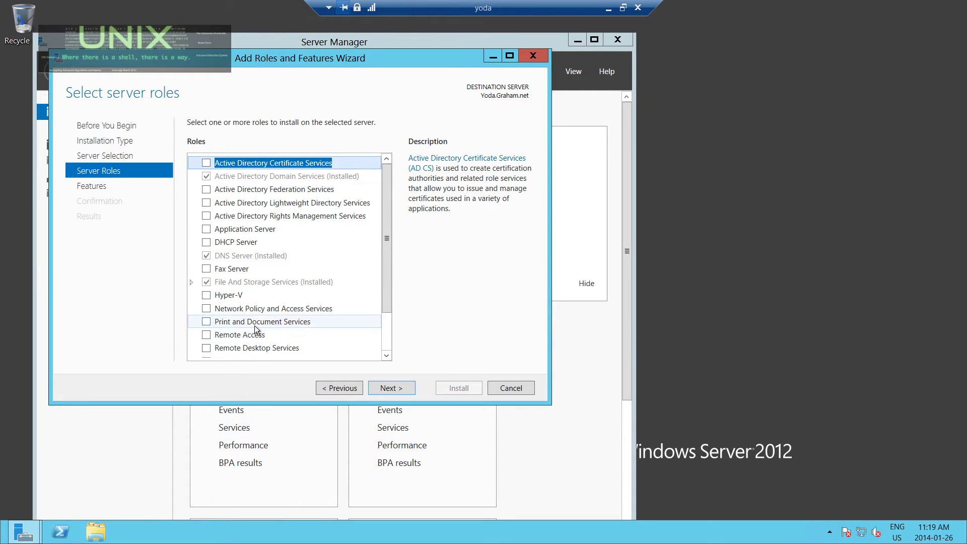
click(623, 8)
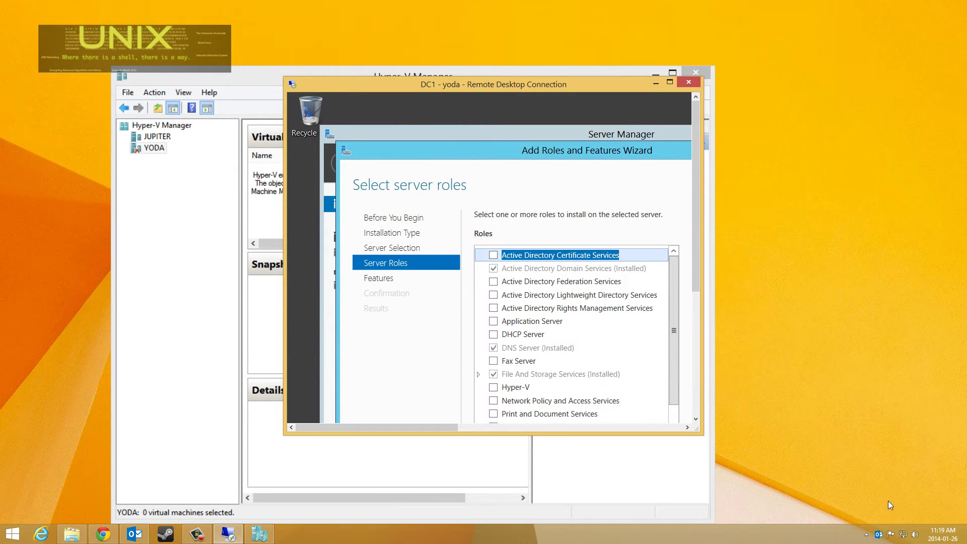
click(665, 85)
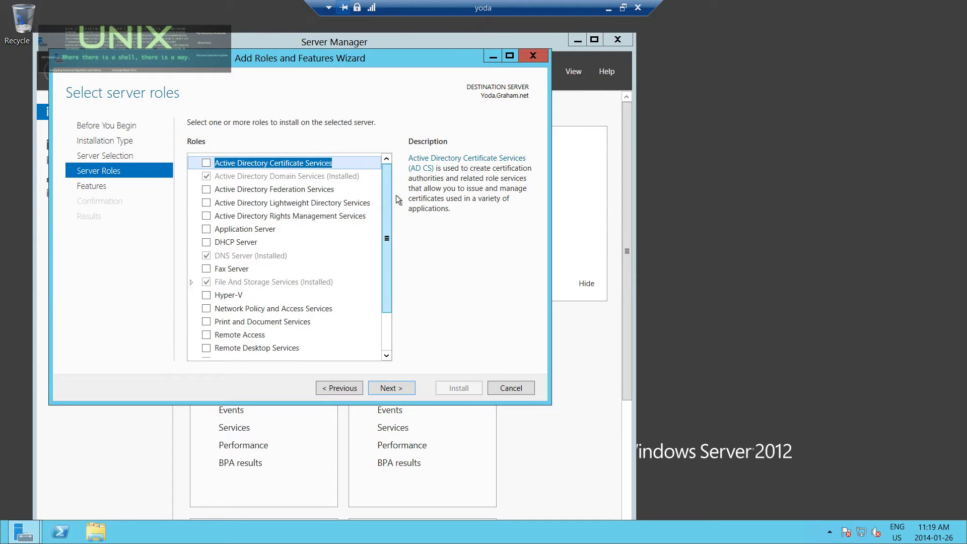
Select the Hyper-V server role, add its required management tools and continue to the features selection.
scroll(403, 226, down, 2)
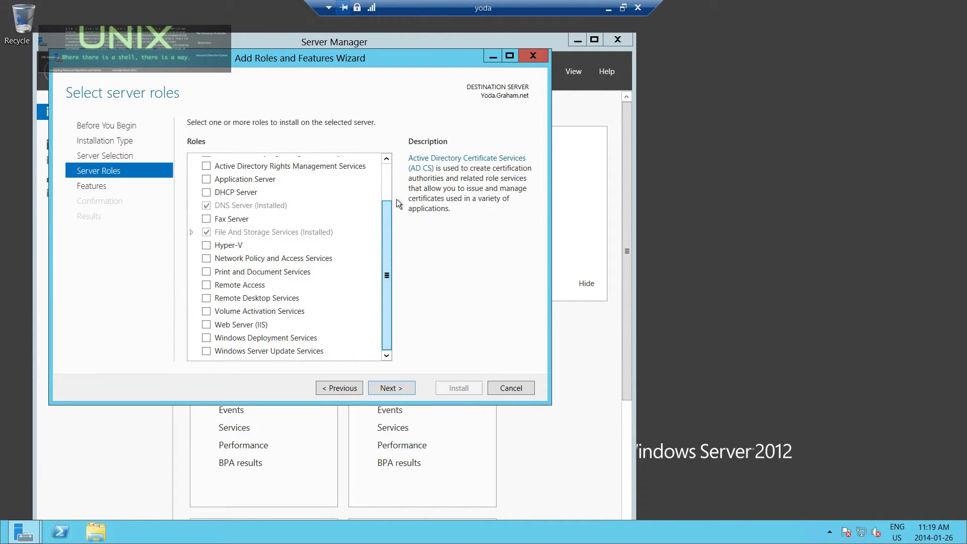
scroll(400, 203, up, 2)
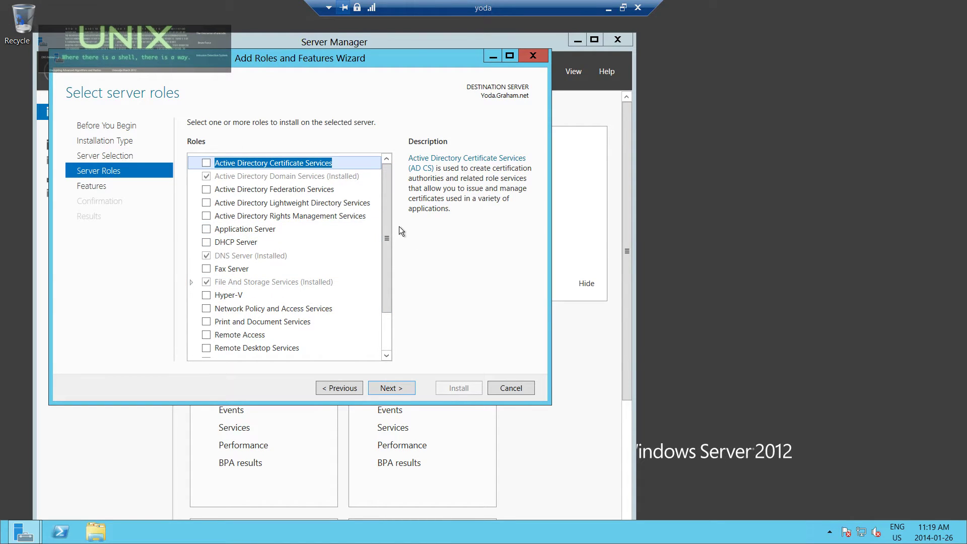
scroll(396, 237, down, 2)
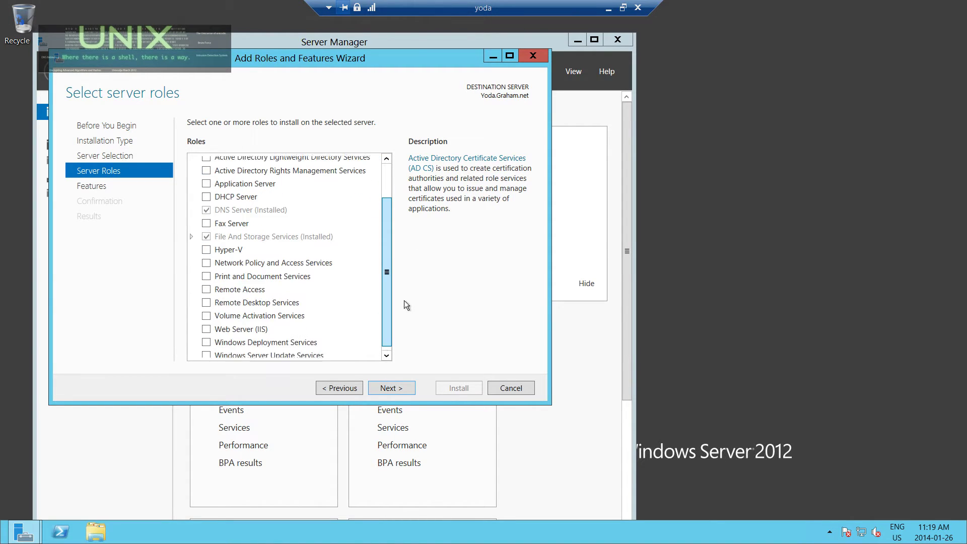
click(211, 247)
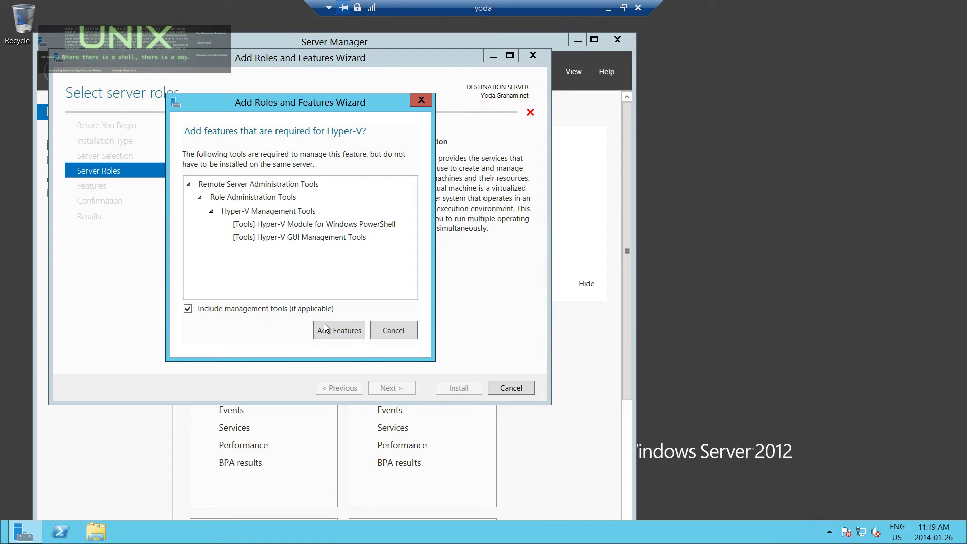
click(355, 338)
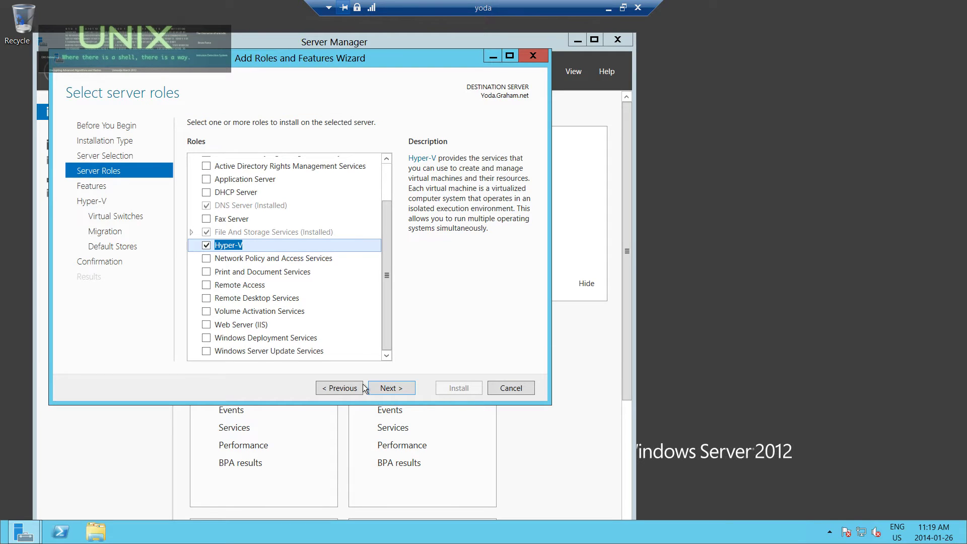
click(401, 389)
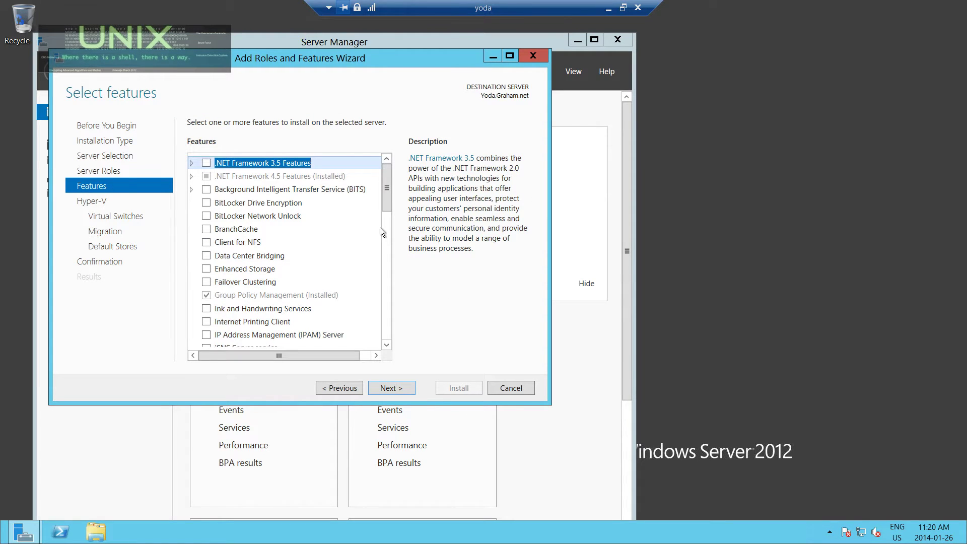
Keep the default features, create a virtual switch on the Ethernet adapter and allow live migrations of virtual machines on this server.
drag(392, 200, 371, 174)
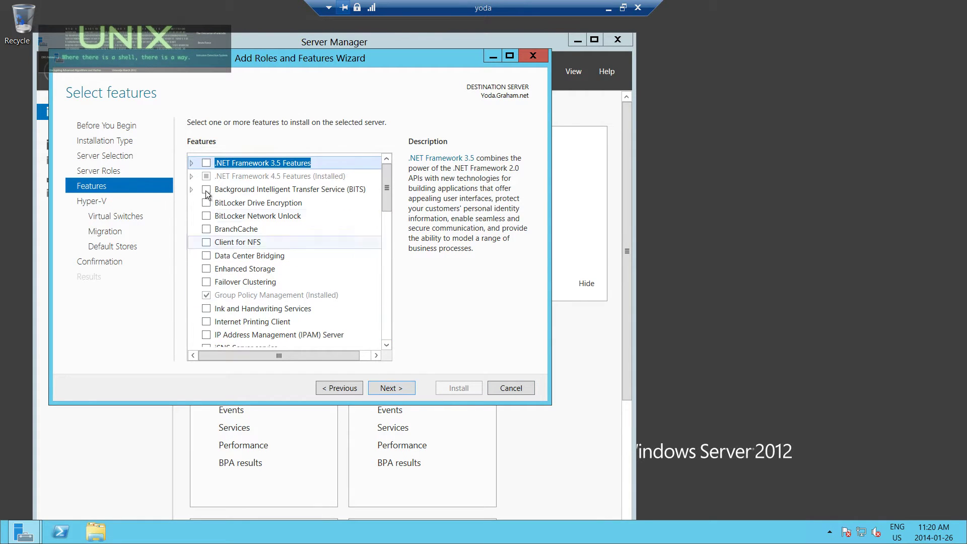
click(403, 388)
click(407, 395)
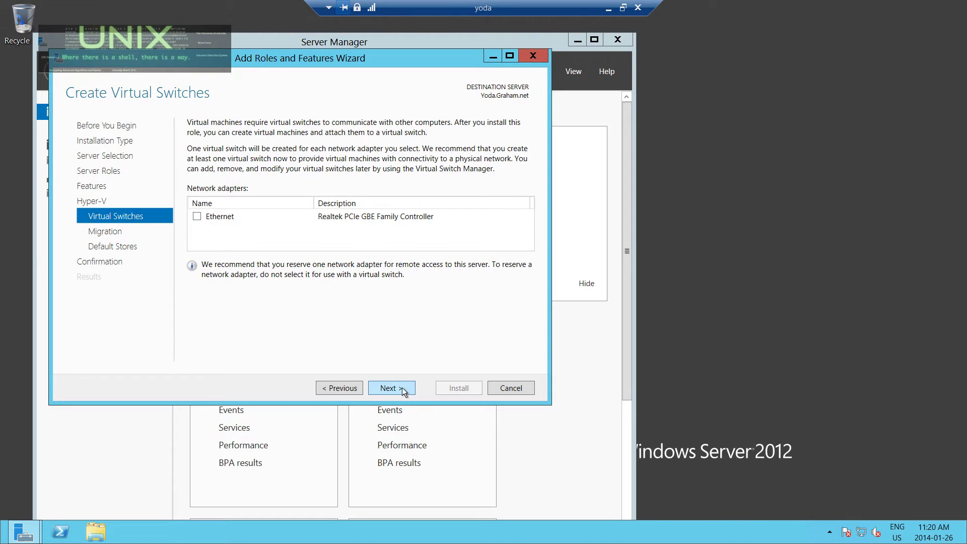
click(196, 216)
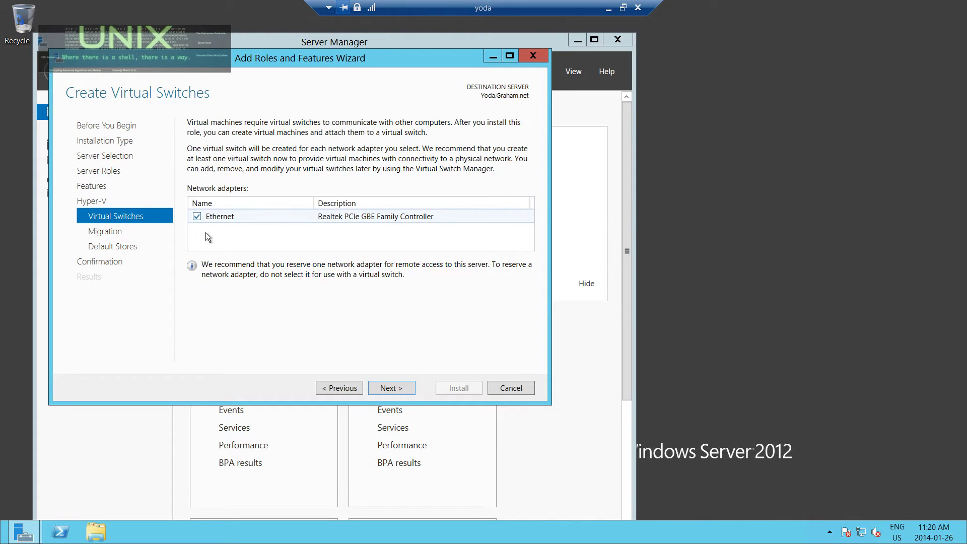
click(392, 393)
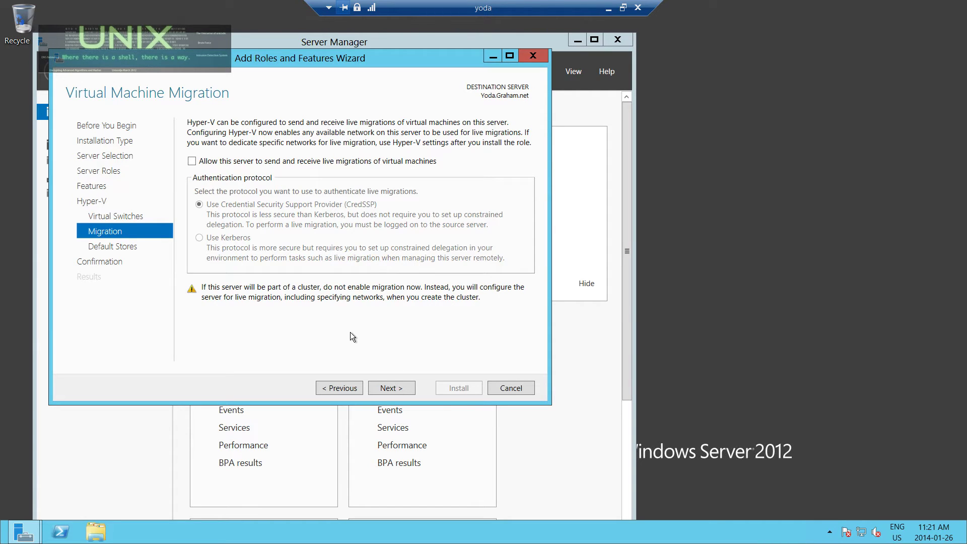
click(226, 166)
click(410, 388)
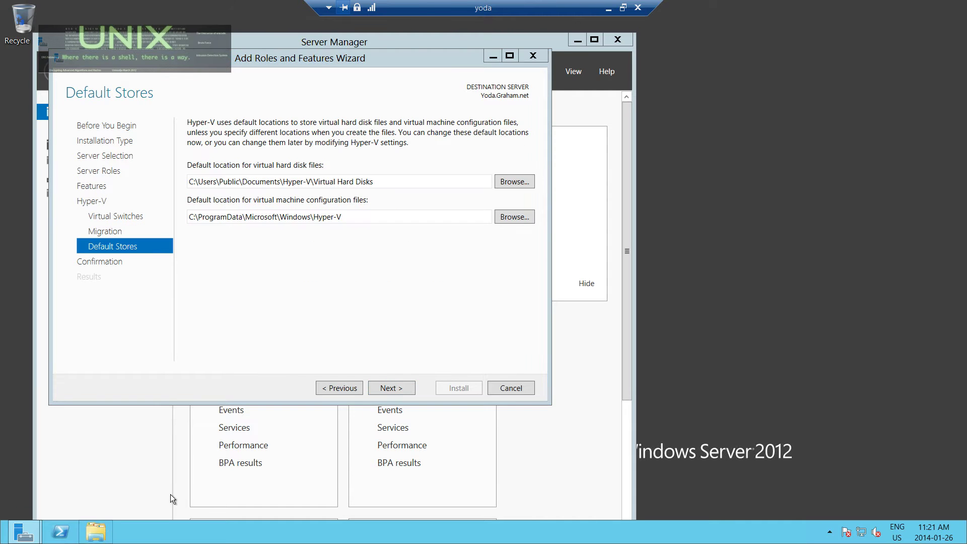
Open File Explorer beside the wizard and browse to the Data (F:) drive.
click(95, 531)
drag(437, 65, 966, 201)
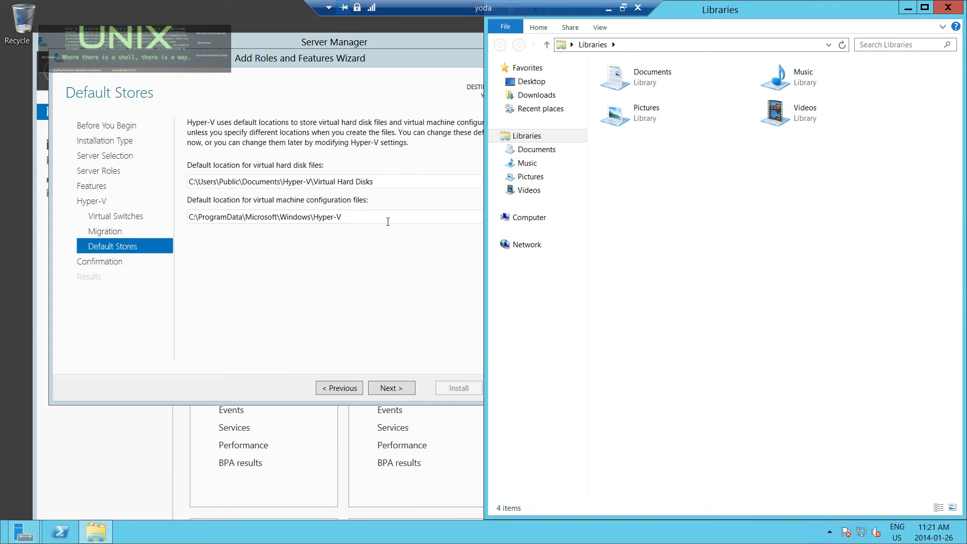
click(553, 218)
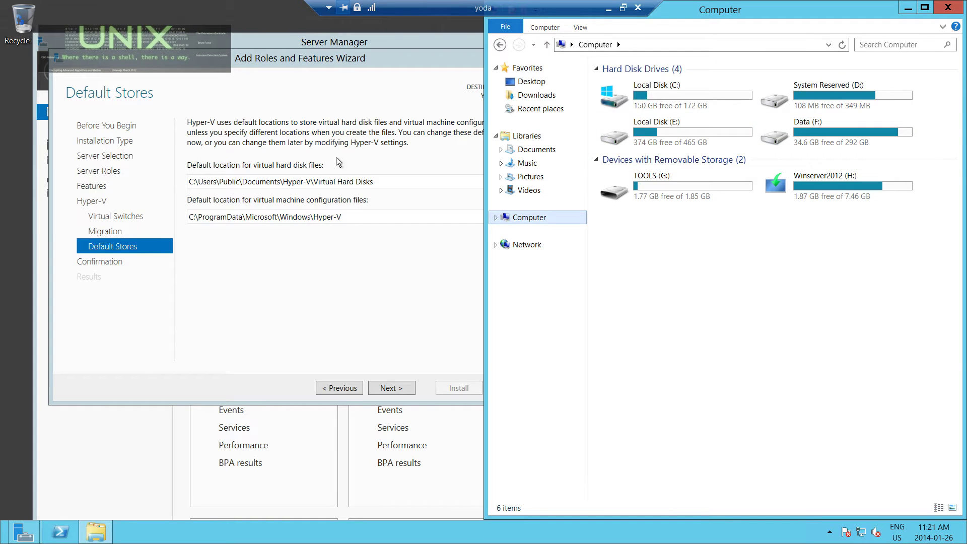
double_click(823, 134)
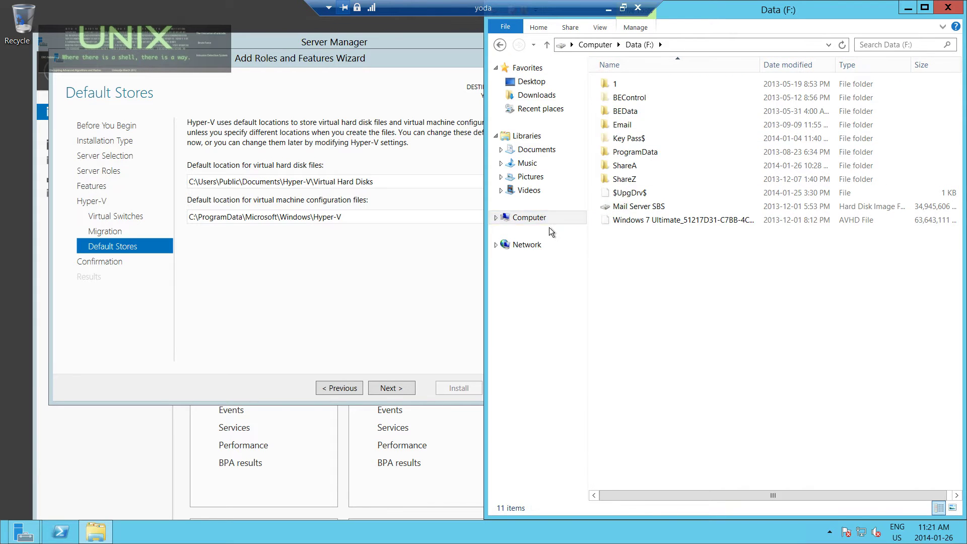
Create a folder named Vm Storage on the Data (F:) drive and return to the roles wizard.
right_click(652, 259)
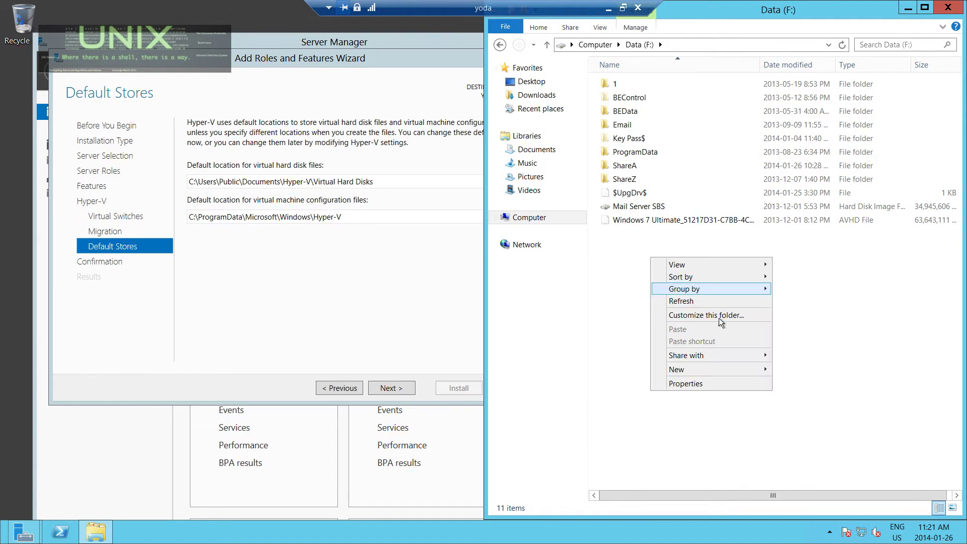
mouse_move(697, 371)
click(793, 373)
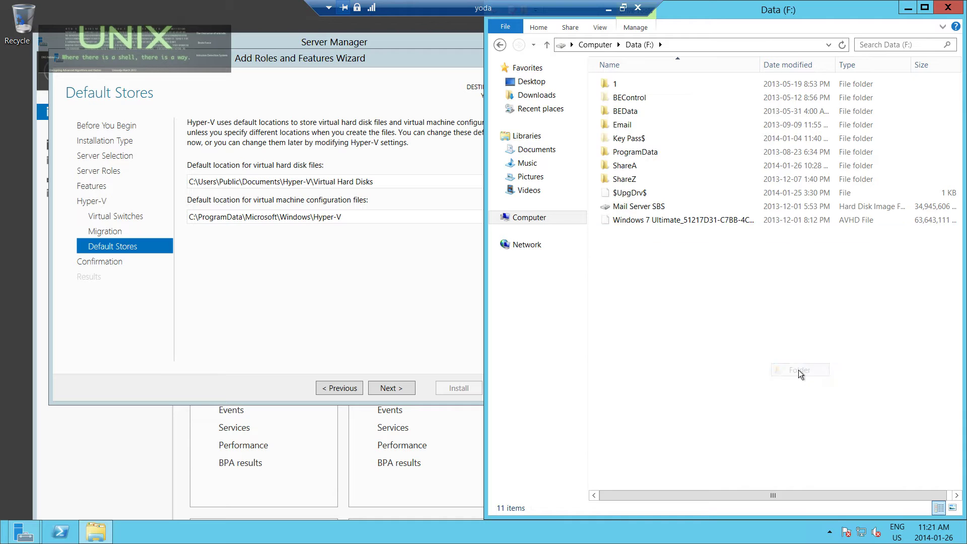
text(Vm)
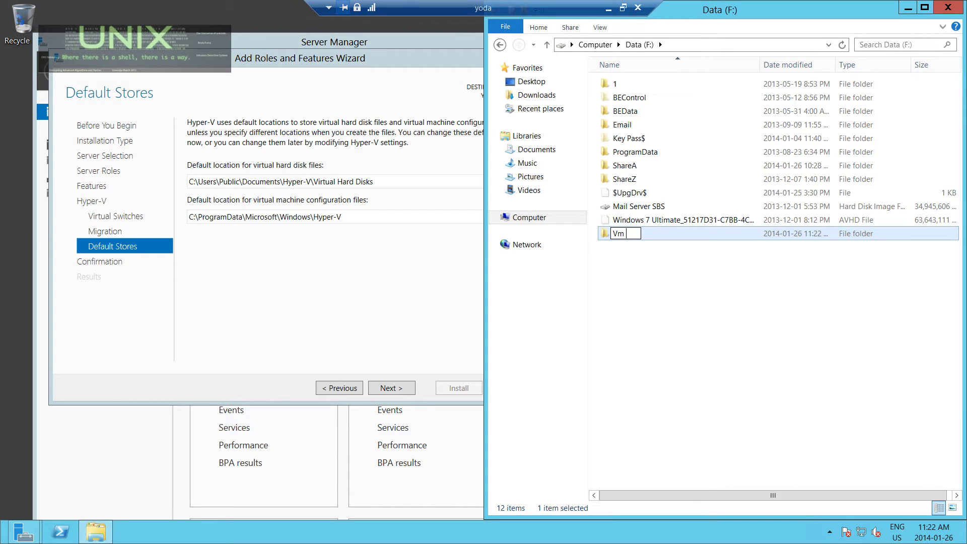
text( Storage)
click(781, 349)
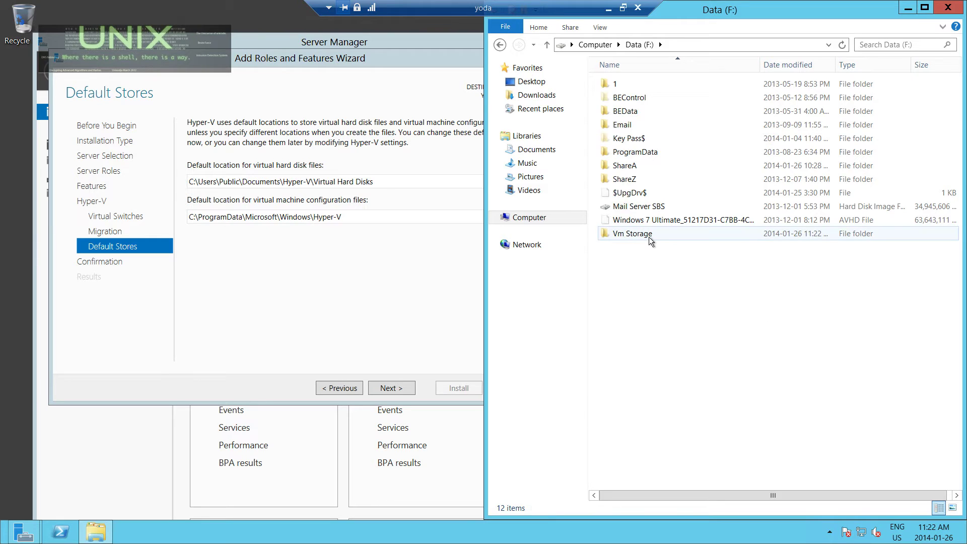
click(404, 292)
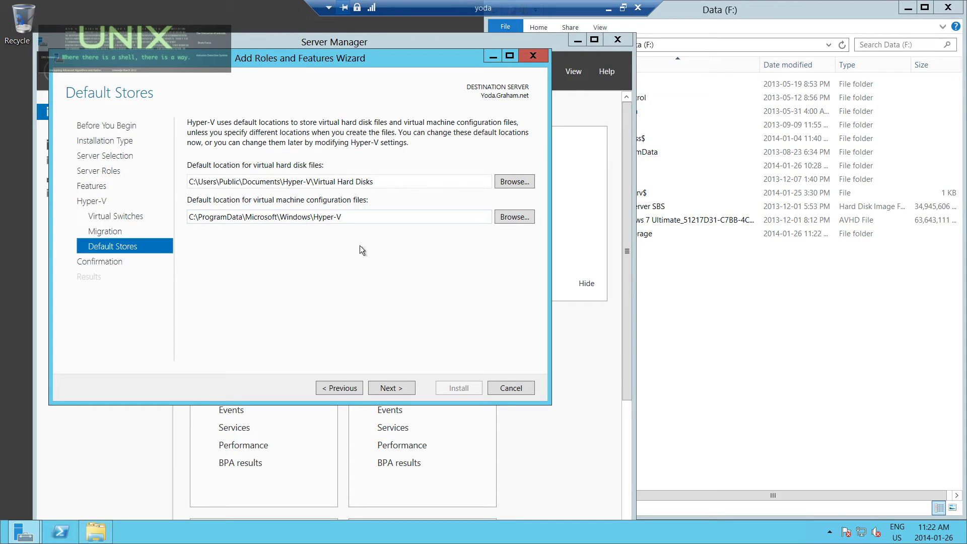
Set the default location for virtual hard disk files to F:\Vm Storage.
drag(359, 220, 154, 215)
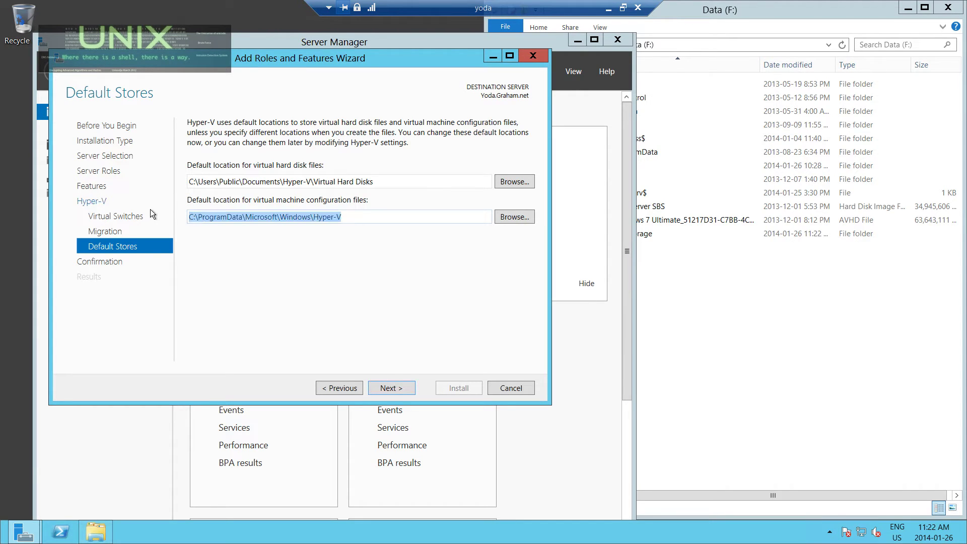
click(516, 184)
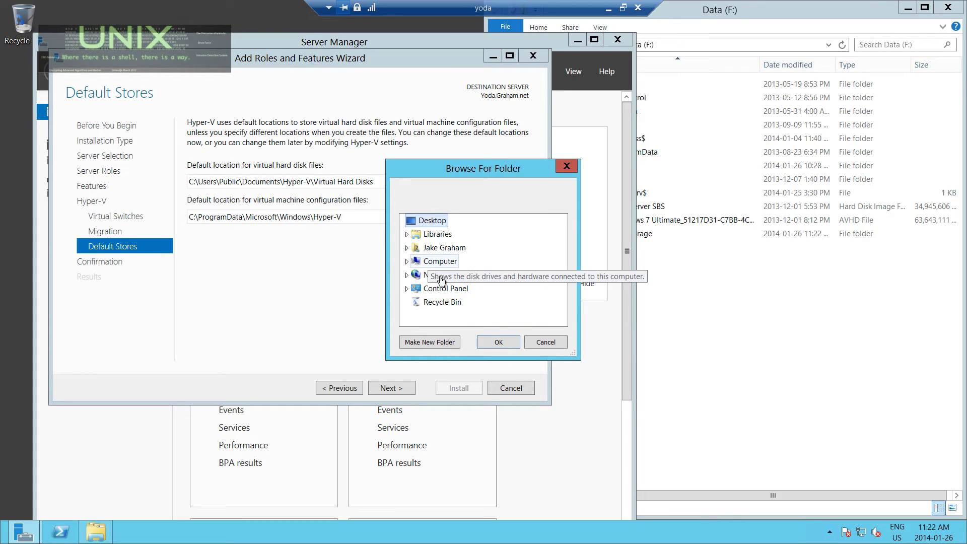
click(435, 266)
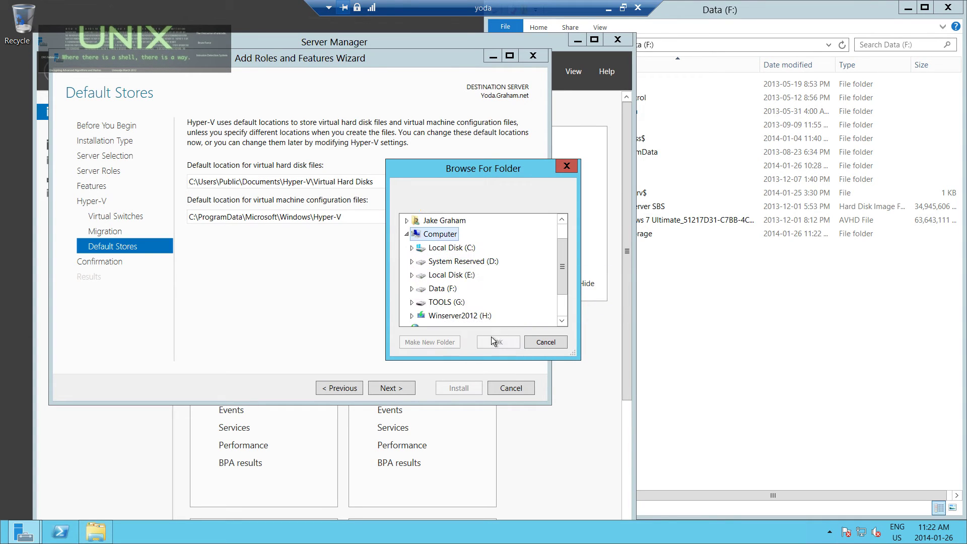
click(450, 291)
scroll(458, 277, down, 2)
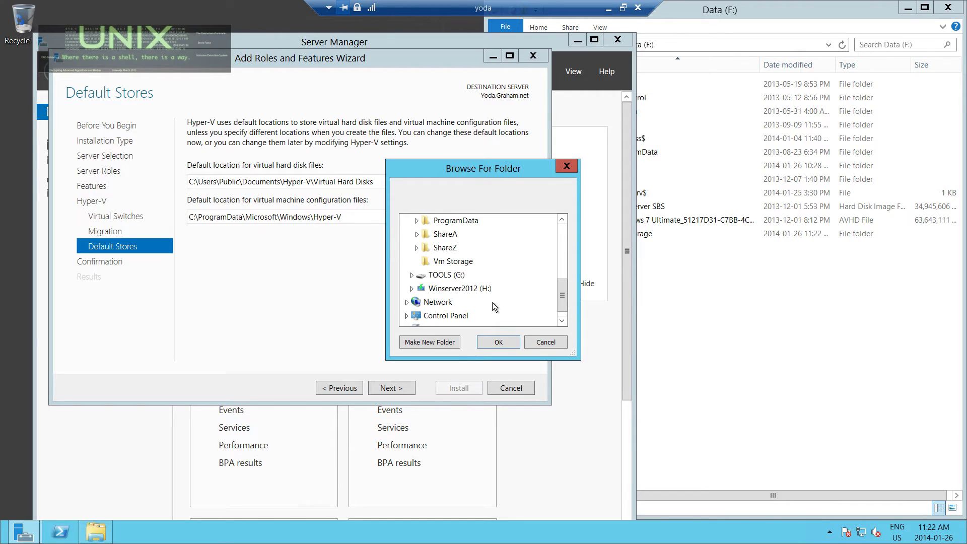
click(453, 261)
click(497, 342)
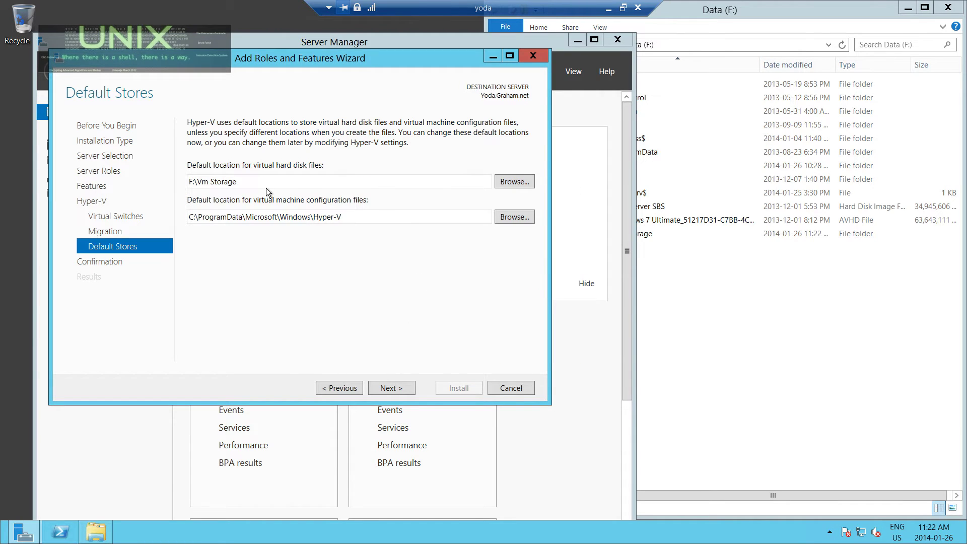
Continue to the confirmation page, install the Hyper-V role with its management tools, and close the wizard when the installation has run.
click(406, 390)
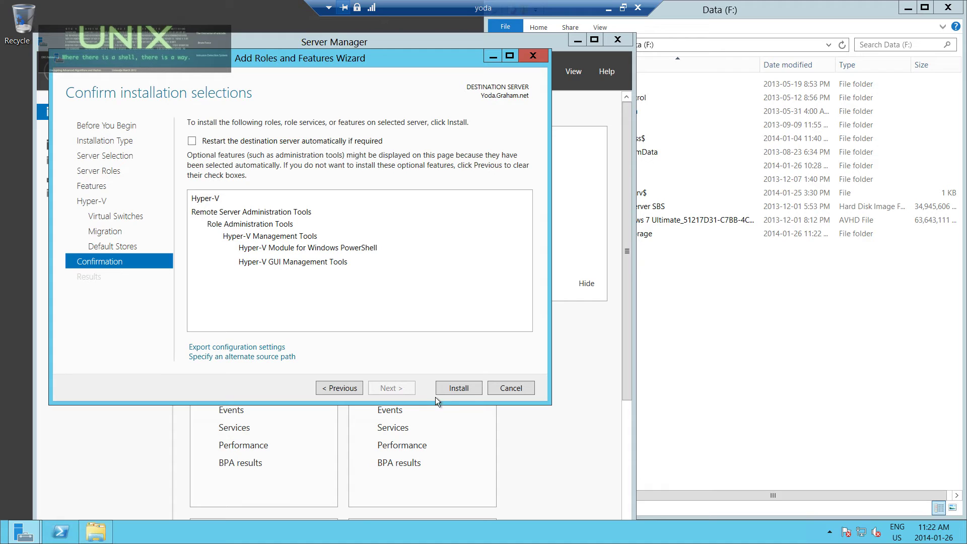
click(470, 396)
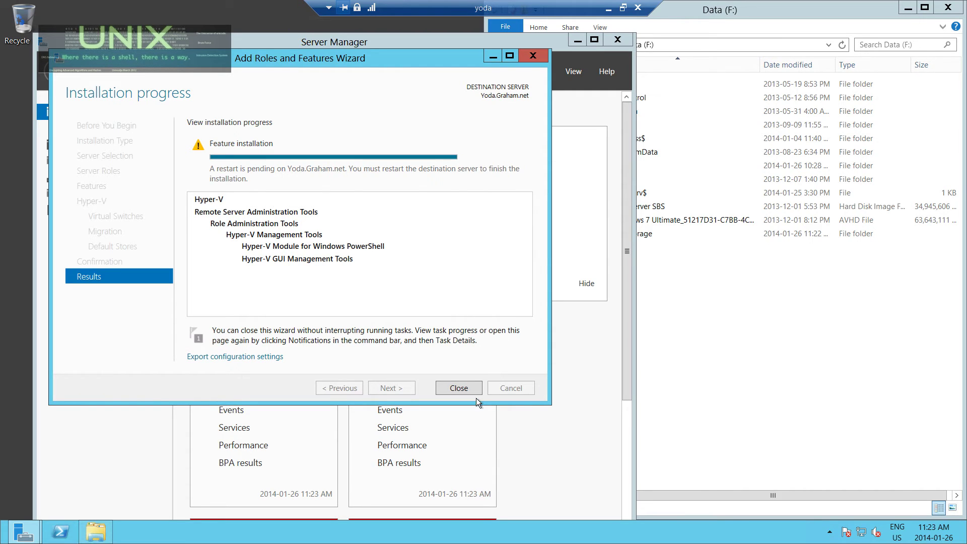
click(456, 389)
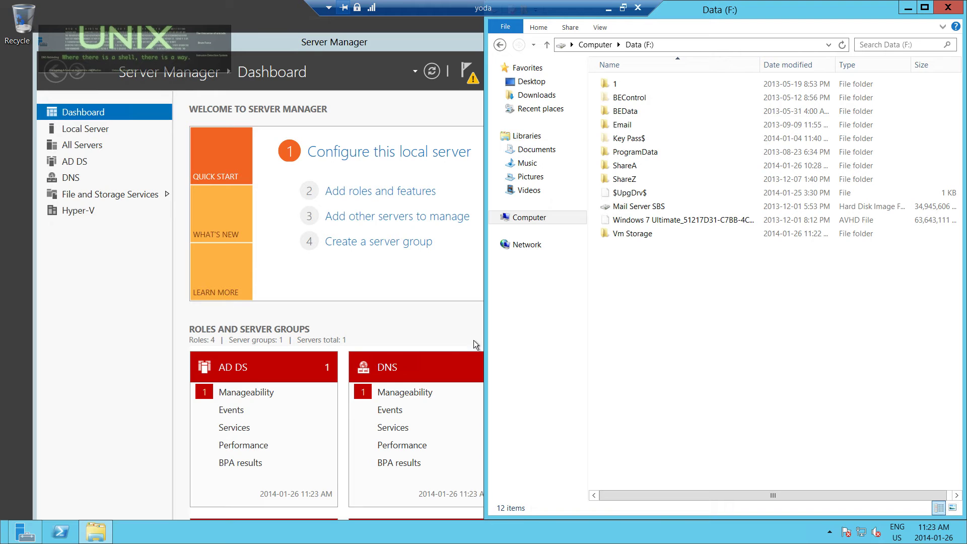
Check and dismiss the feature installation notification in Server Manager, and close Server Manager and File Explorer.
click(417, 125)
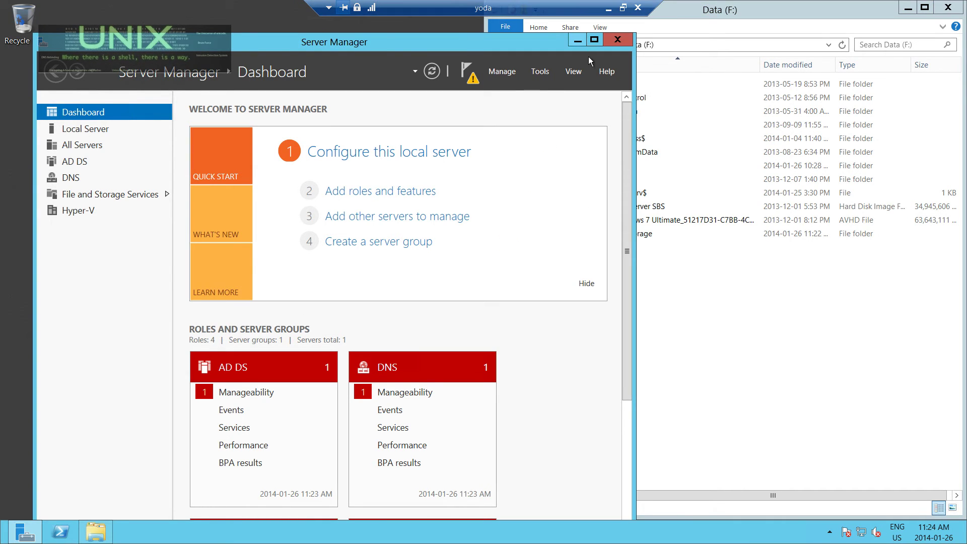
click(476, 85)
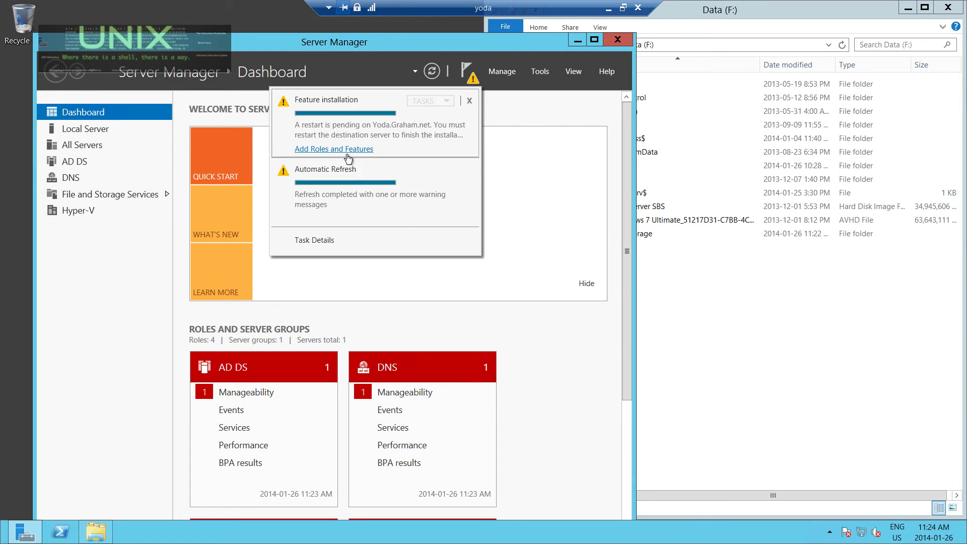
click(468, 101)
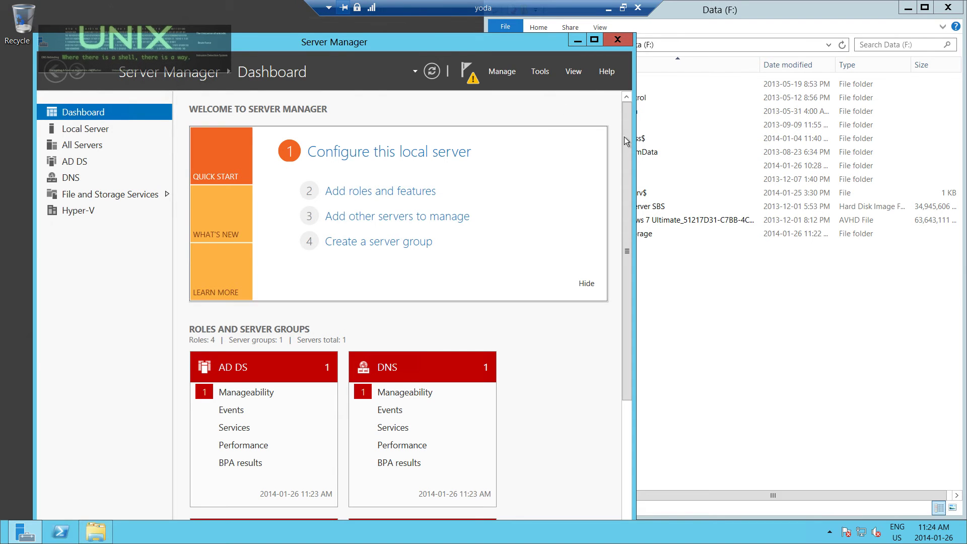
click(618, 40)
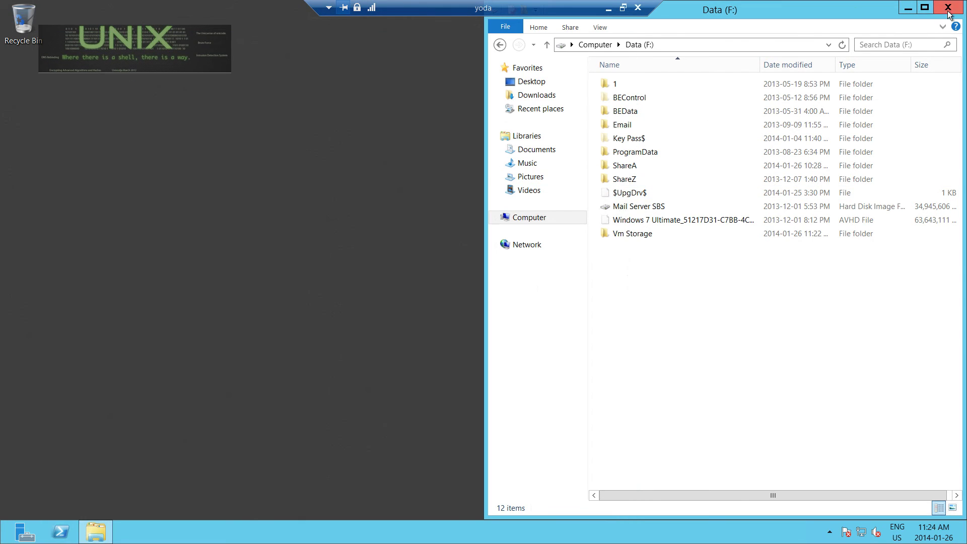
click(948, 7)
key(super)
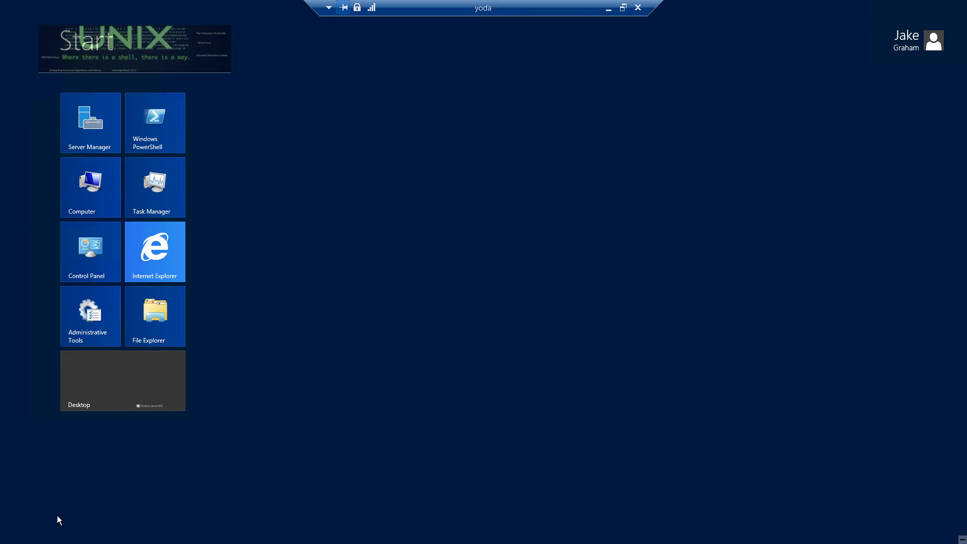
click(116, 403)
mouse_move(1, 542)
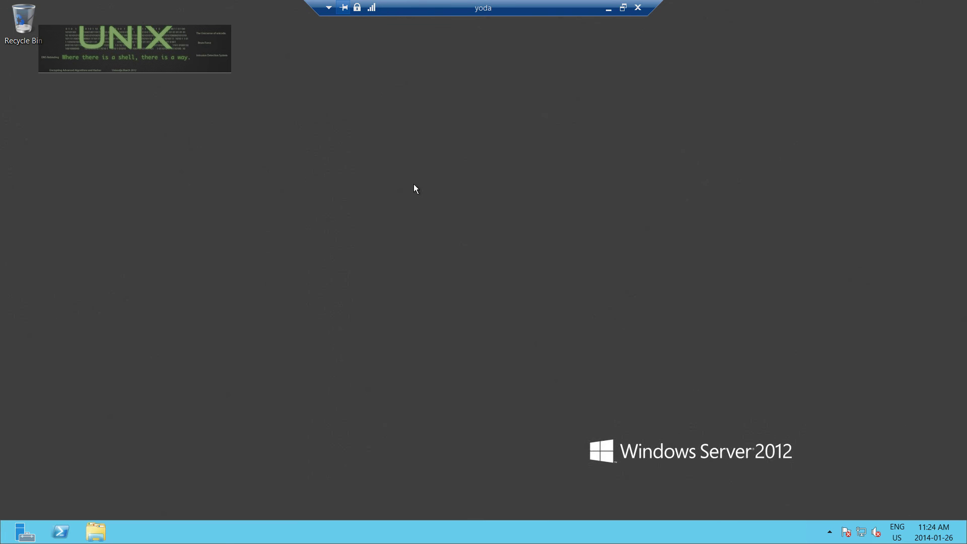
click(622, 8)
click(670, 83)
Restart the server with the shutdown reason Operating System: Reconfiguration (Unplanned).
mouse_move(964, 538)
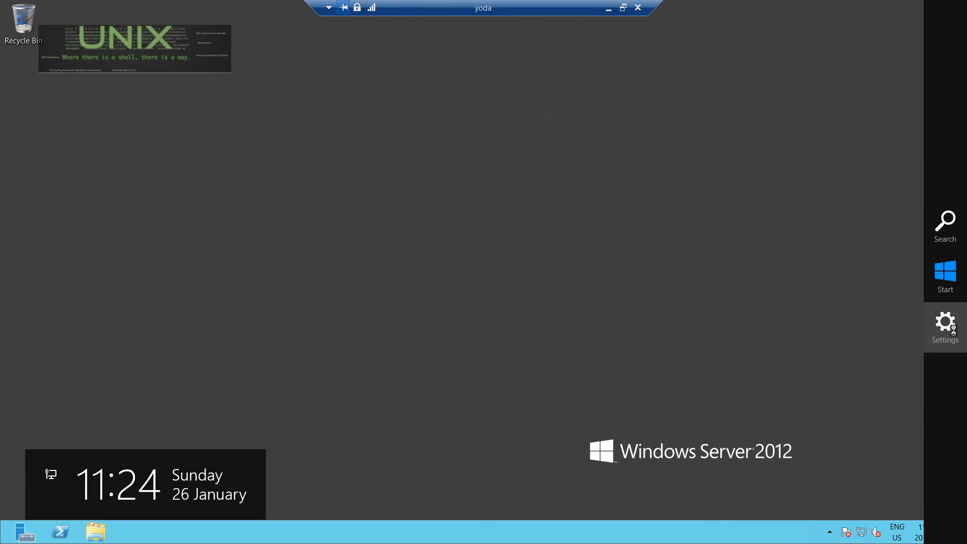
click(945, 321)
click(883, 495)
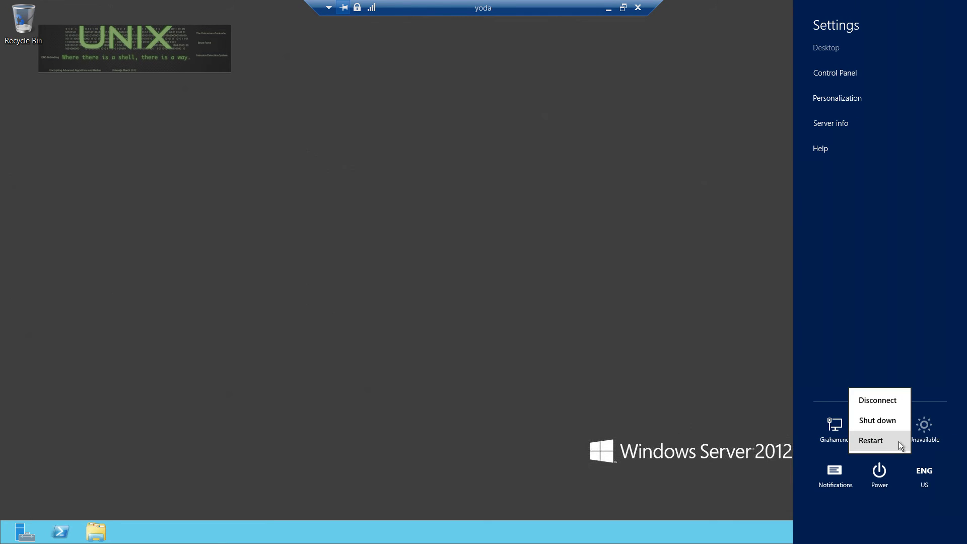
click(892, 445)
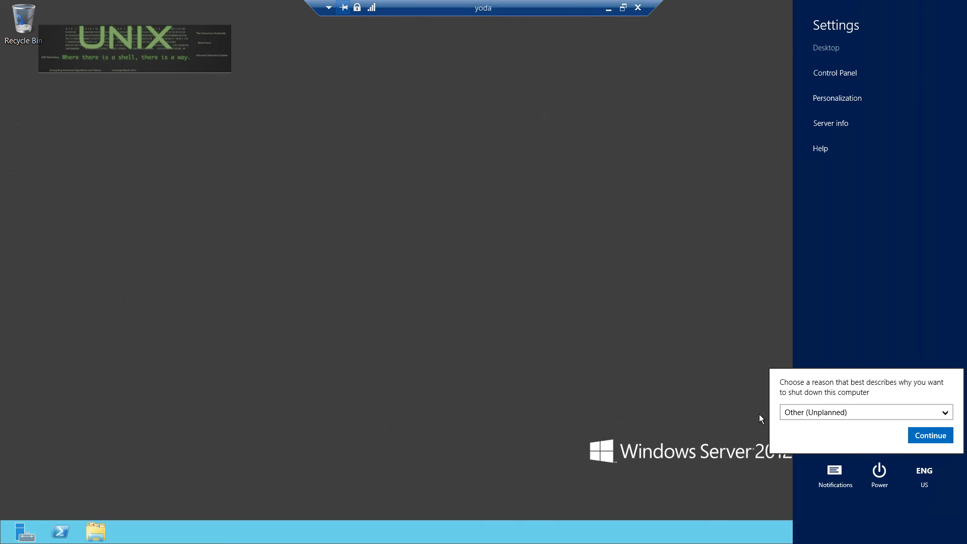
click(943, 412)
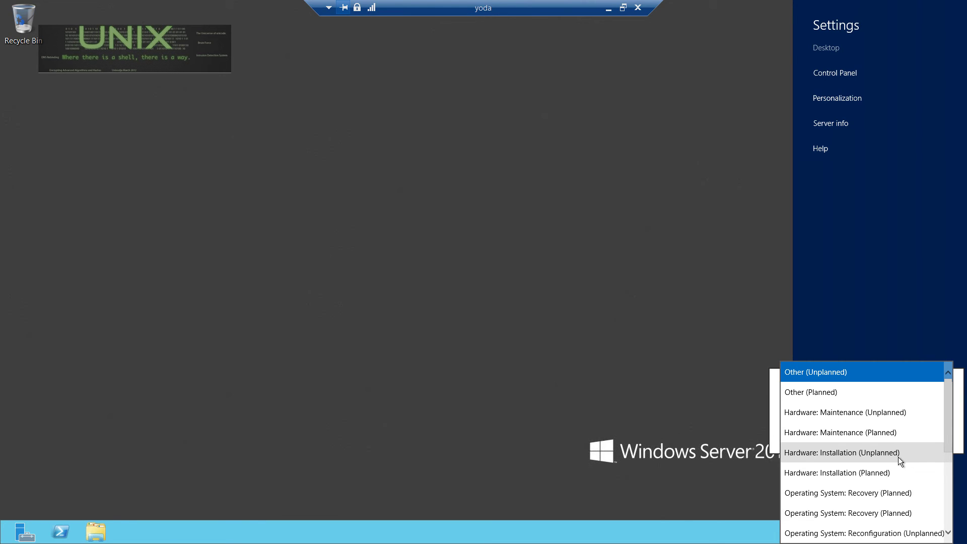
click(911, 535)
click(928, 439)
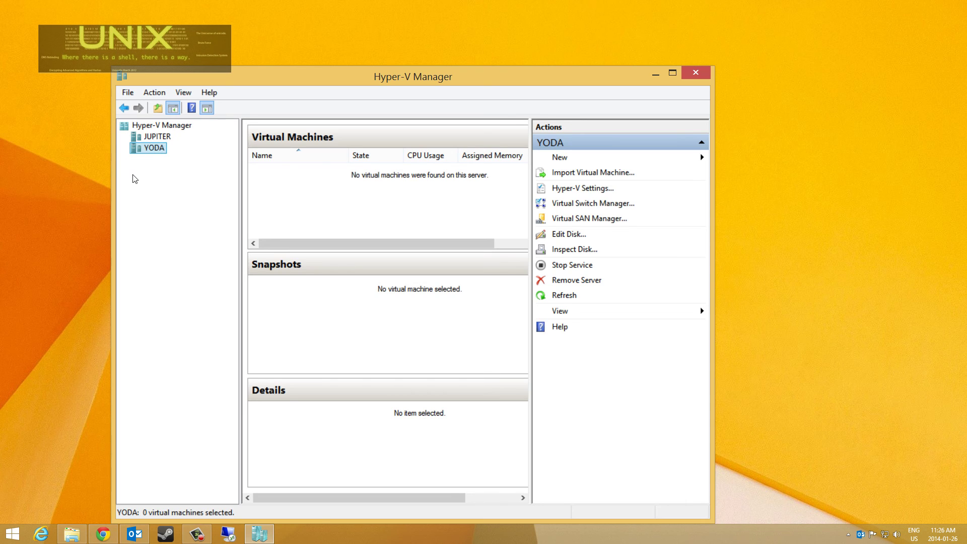
Compare the JUPITER and YODA servers in the local computer's Hyper-V Manager and move its window up out of the way.
click(156, 137)
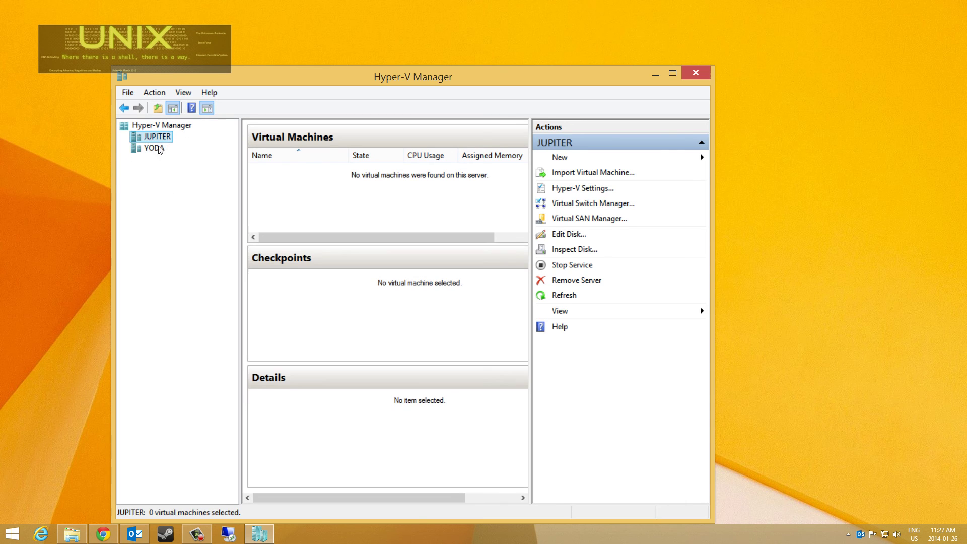
click(158, 148)
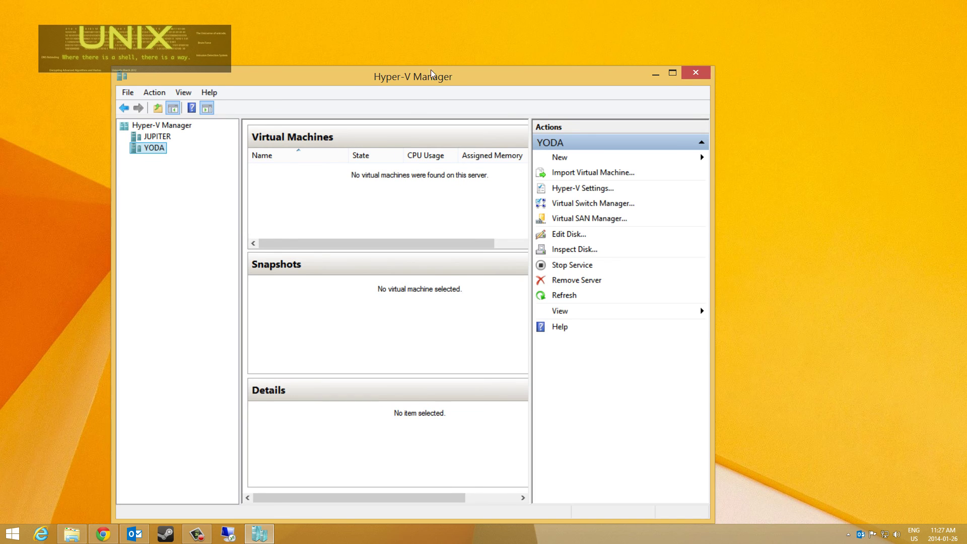
drag(432, 71, 504, 29)
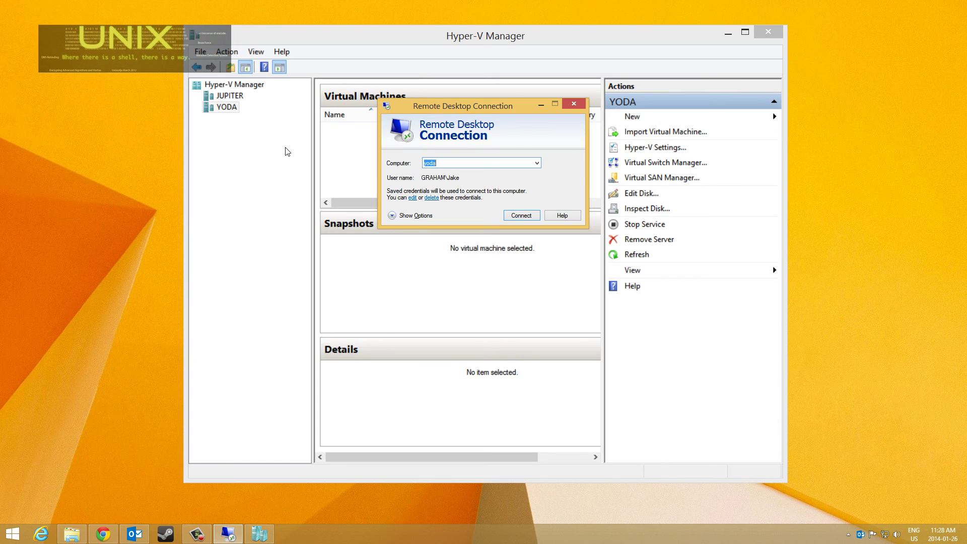
Reconnect to yoda over Remote Desktop and review the role and server tiles on the Server Manager dashboard.
key(Return)
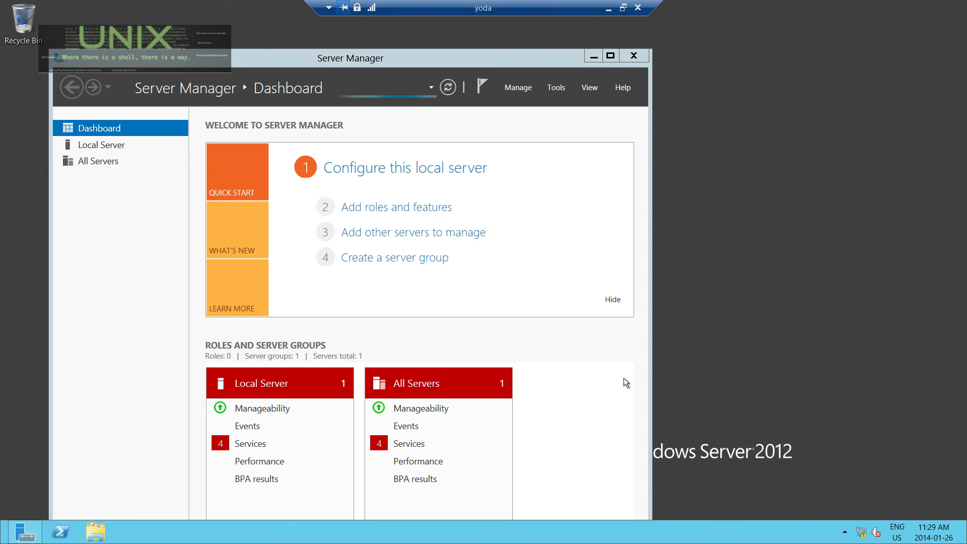
drag(437, 59, 440, 23)
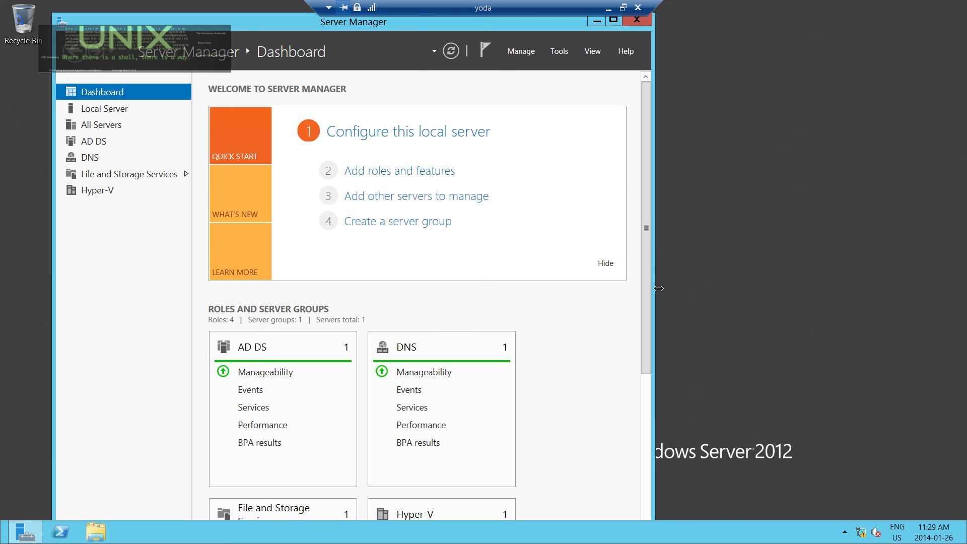
drag(648, 252, 645, 509)
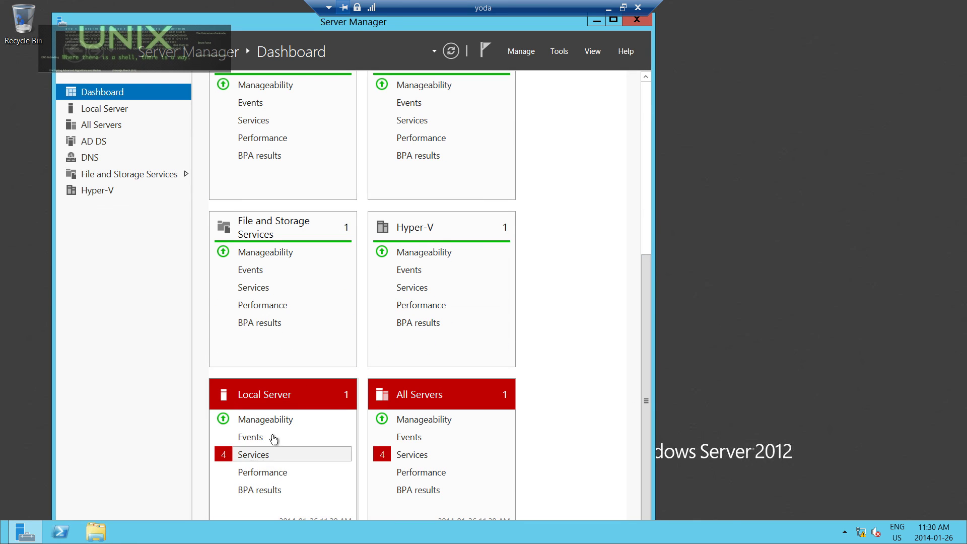
scroll(322, 206, up, 2)
Open the Hyper-V page in Server Manager and review its servers, events, performance, and roles and features sections.
click(96, 196)
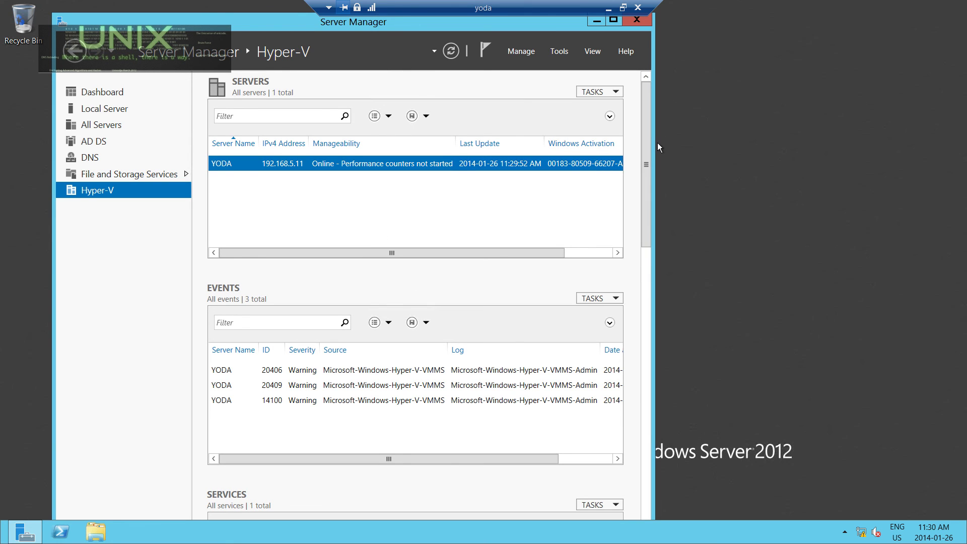
drag(645, 161, 662, 475)
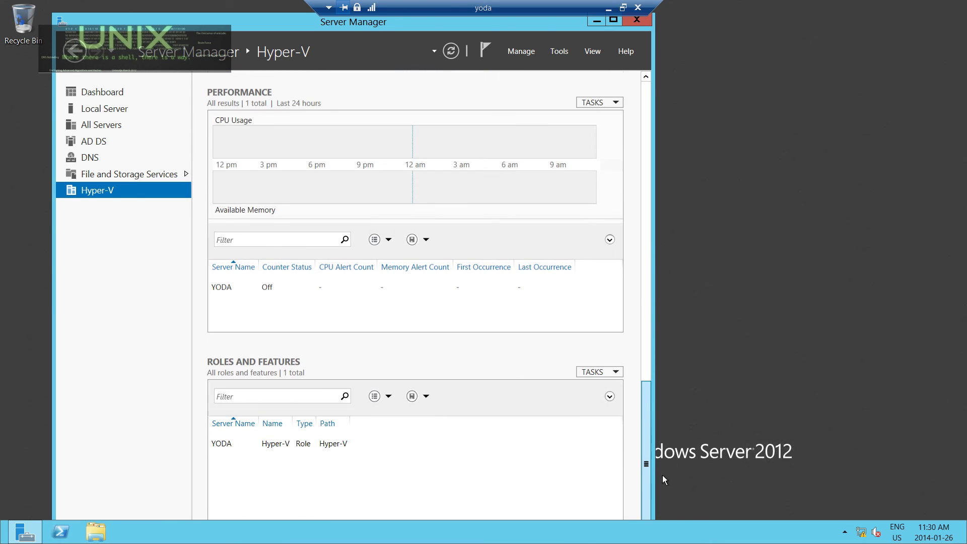
drag(653, 331, 640, 74)
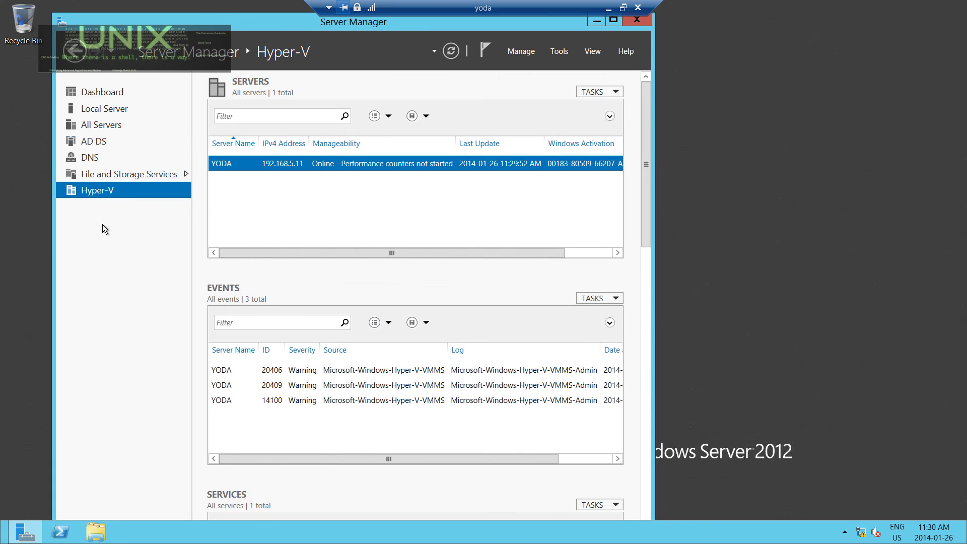
Open Hyper-V Manager on yoda, view the YODA server's options for creating new items, and restore the remote session to a smaller window.
click(4, 539)
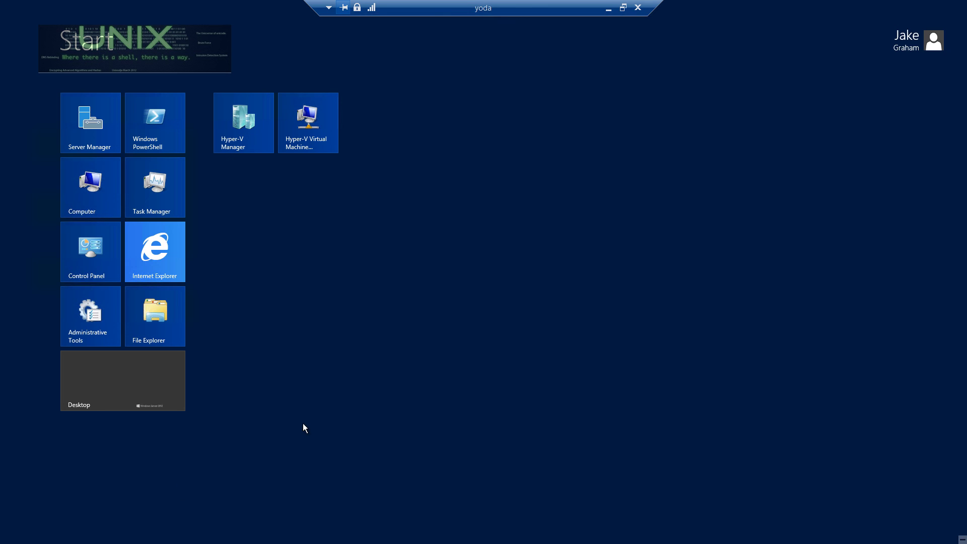
click(229, 141)
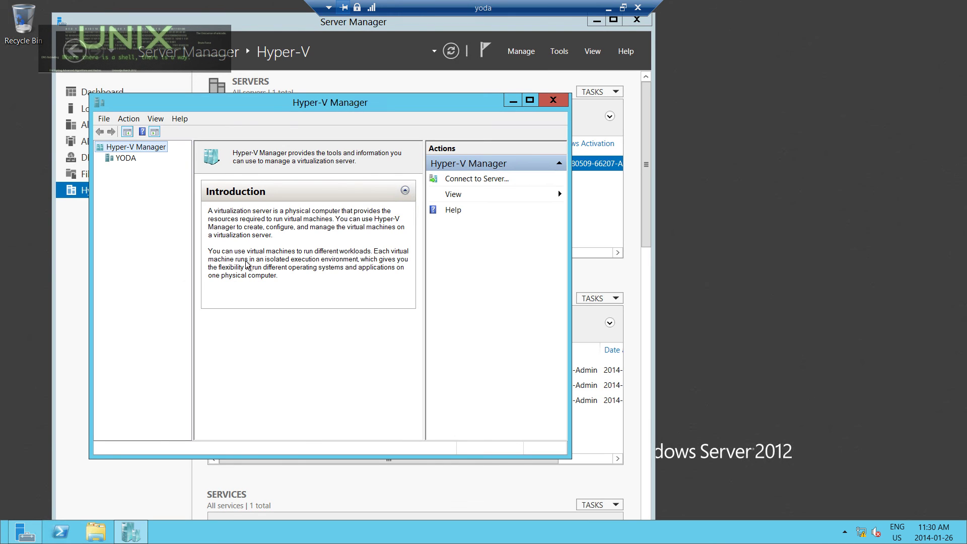
click(125, 159)
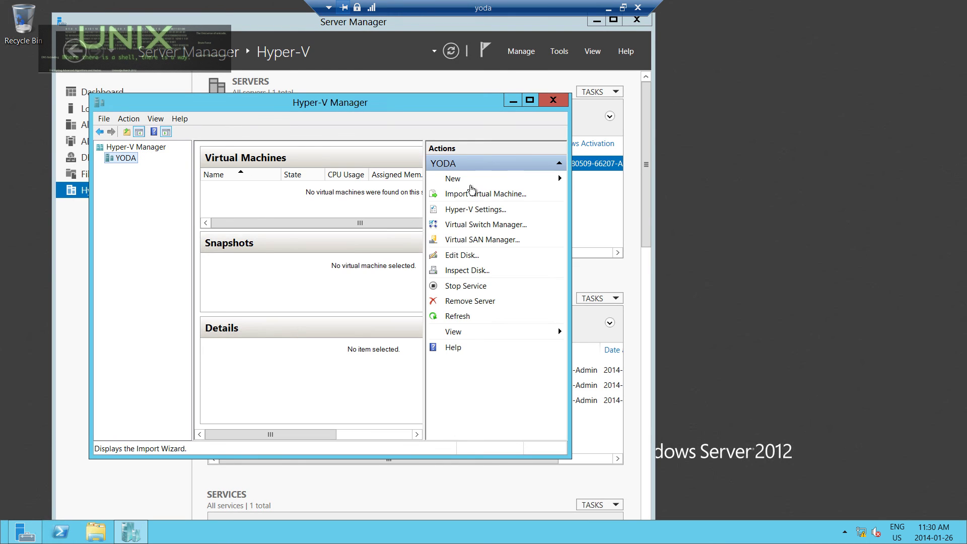
click(453, 179)
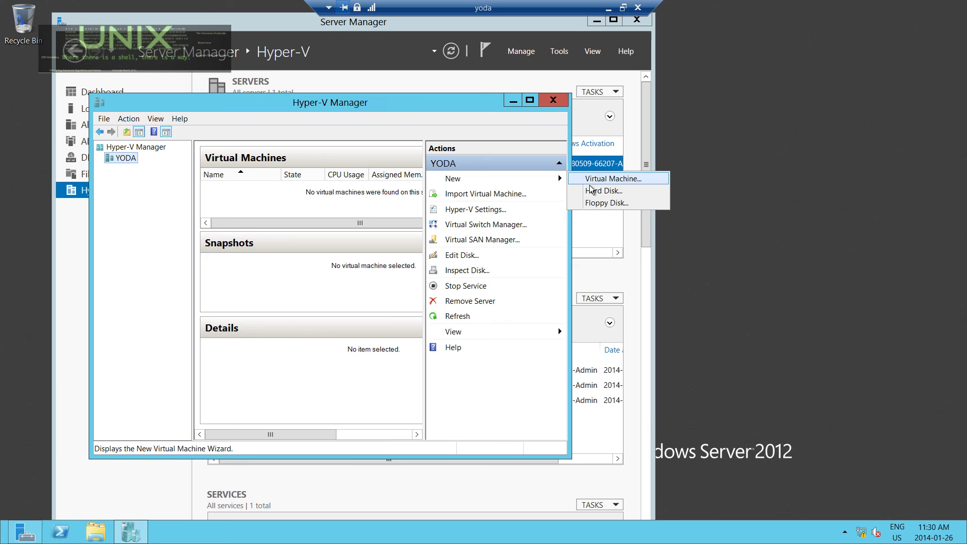
click(455, 111)
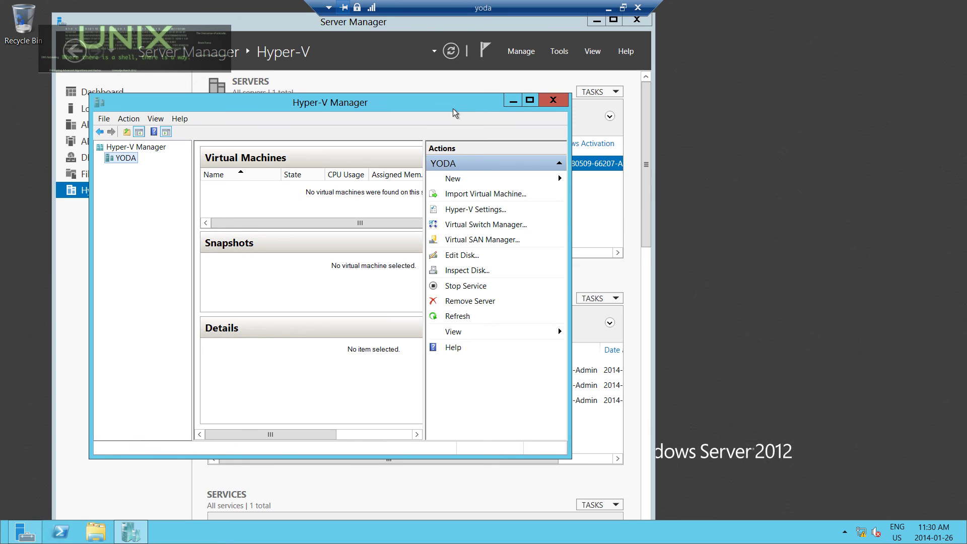
click(623, 7)
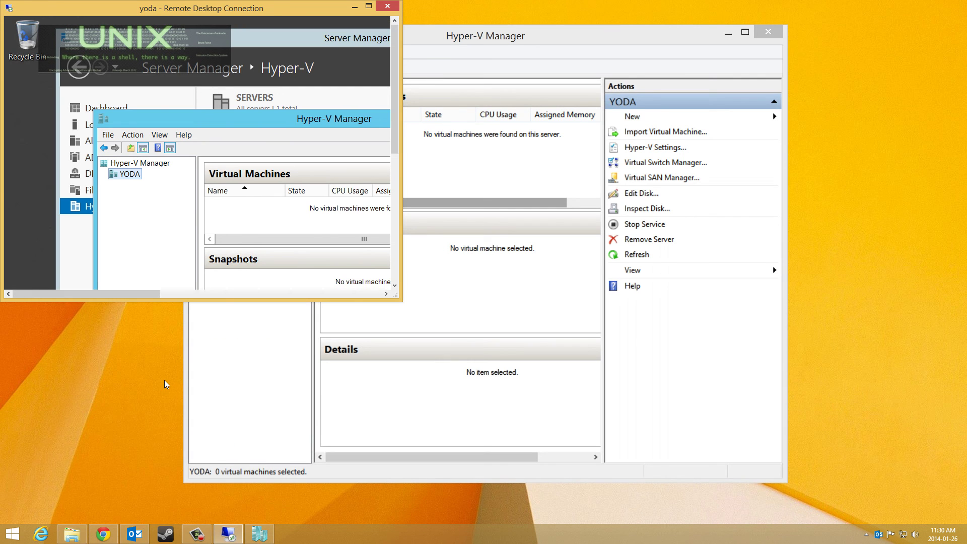